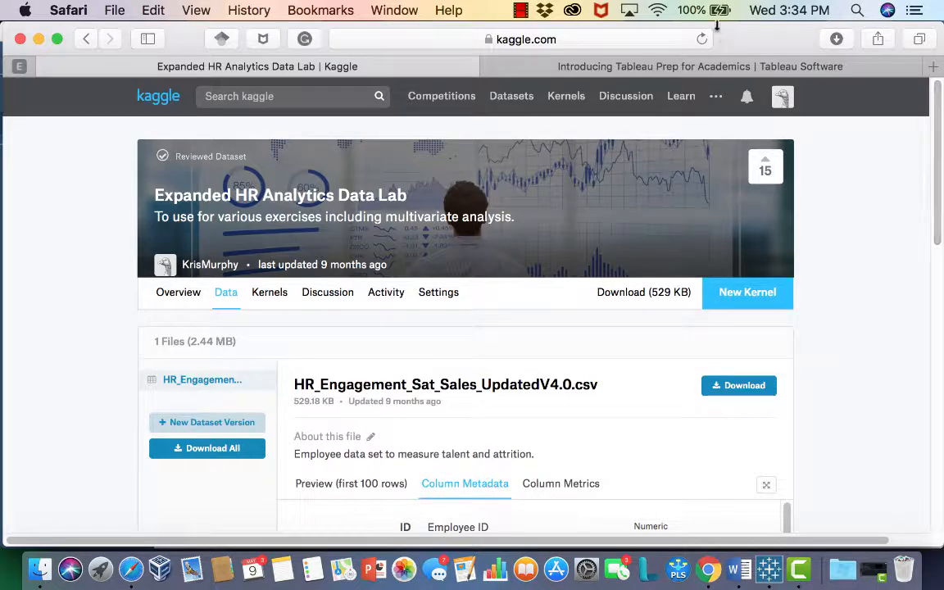
# Step: View the Tableau Prep for Academics page and the Kaggle HR dataset page, and switch to Tableau Prep
pyautogui.click(703, 70)
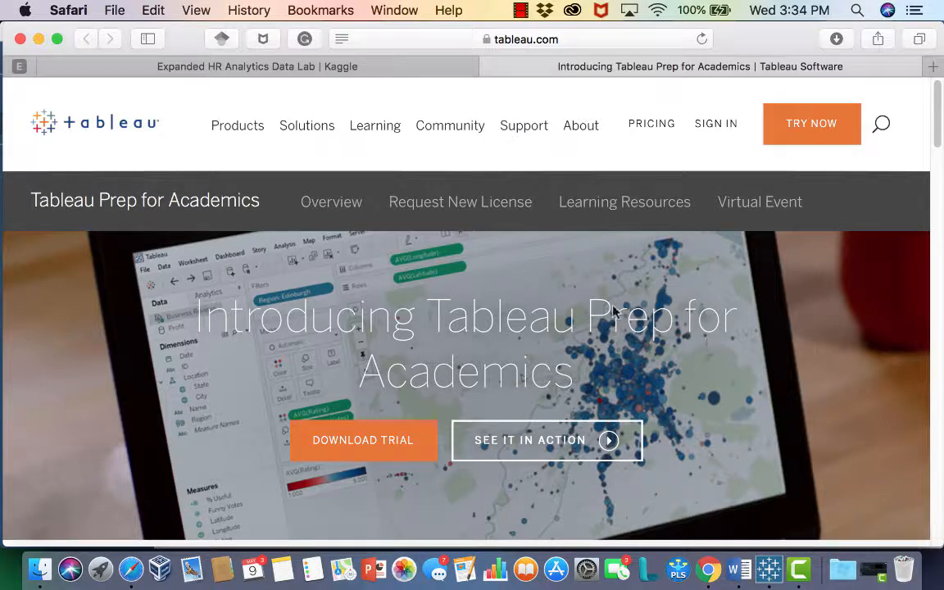
pyautogui.click(330, 68)
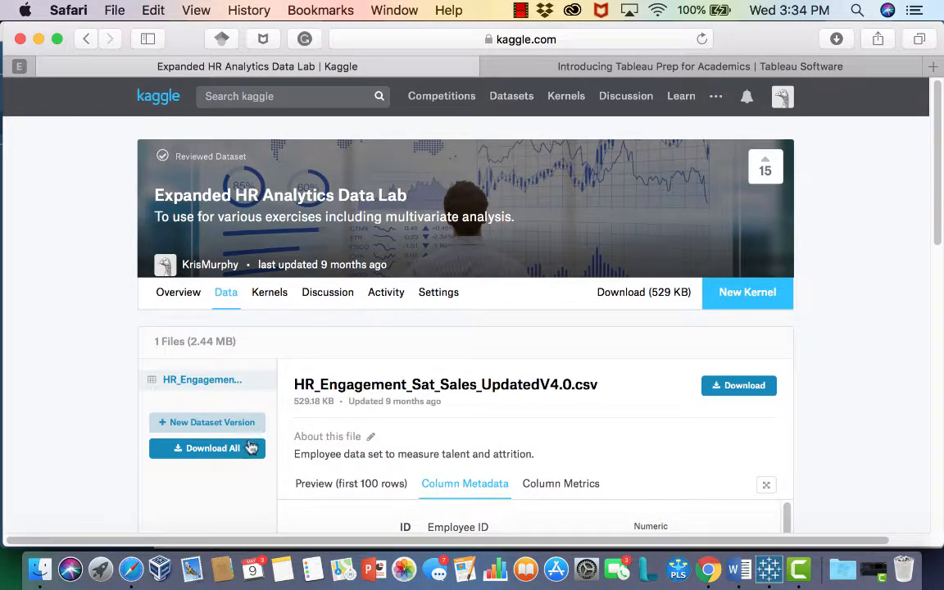
pyautogui.click(771, 570)
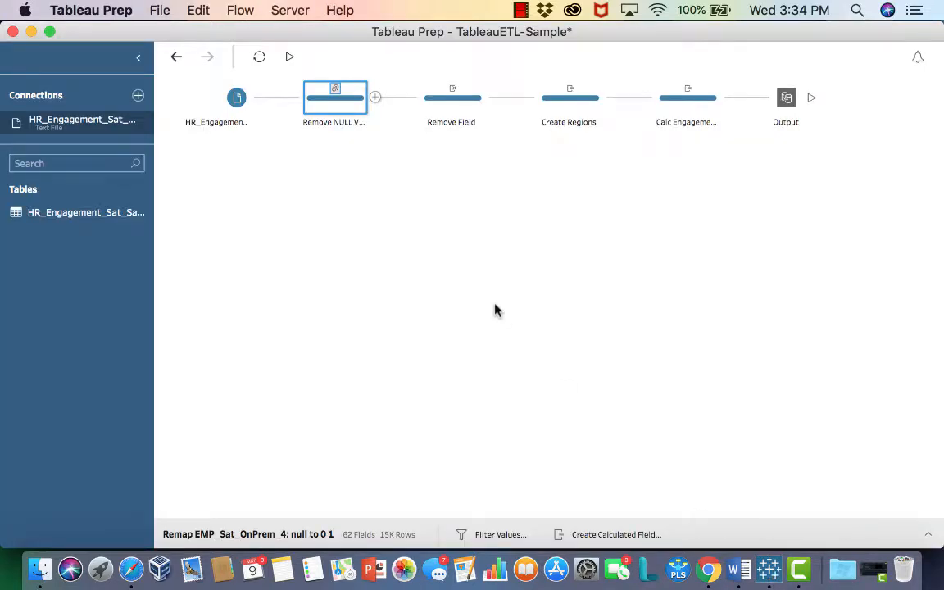
# Step: Inspect the flow's input and open the Remove NULL Values step to show its changes and field profiles
pyautogui.click(234, 98)
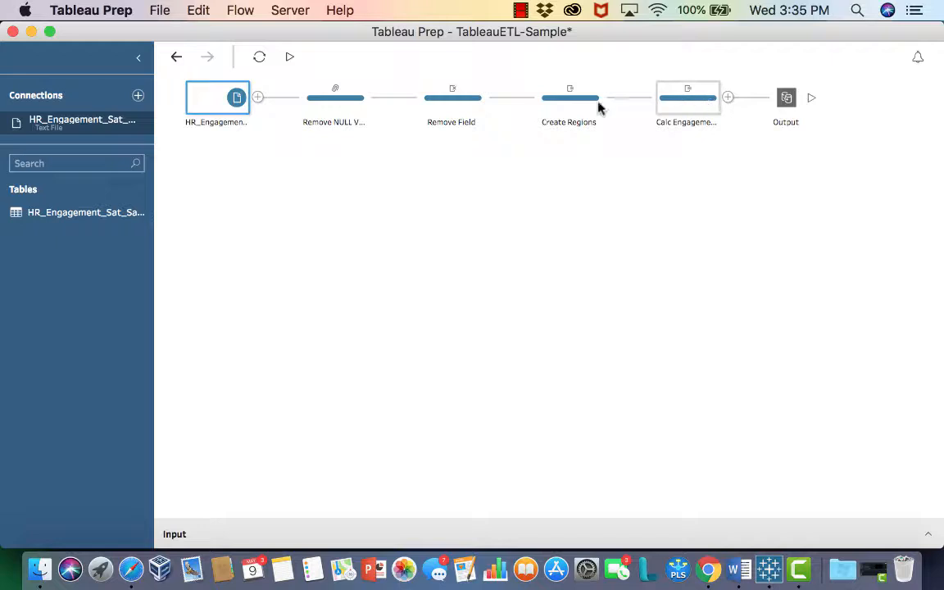
pyautogui.click(341, 113)
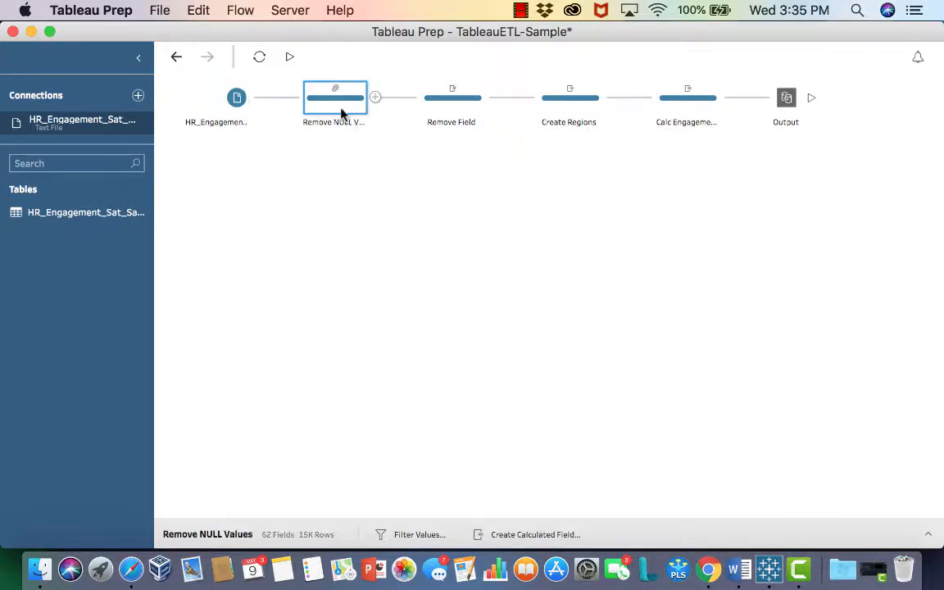
pyautogui.click(374, 97)
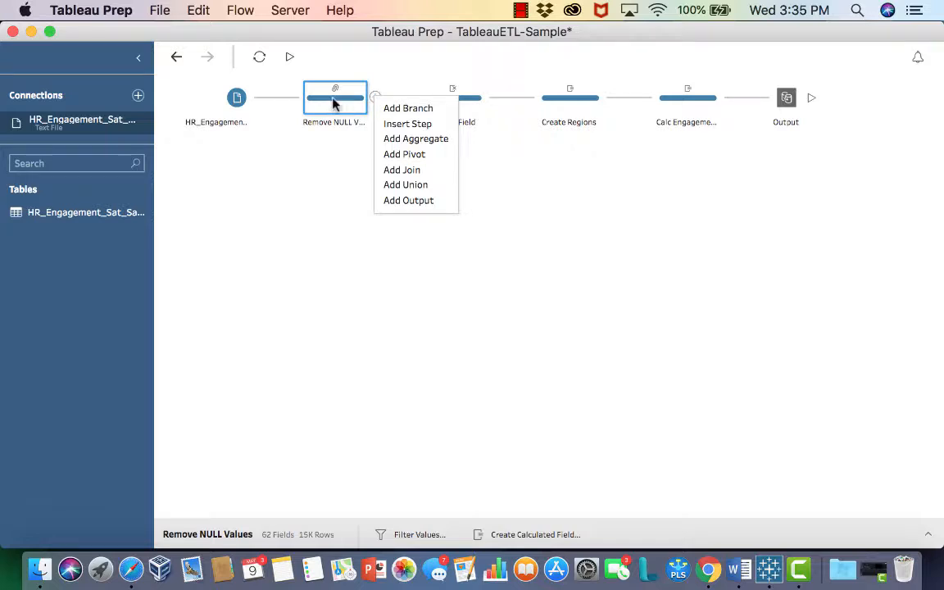
pyautogui.click(334, 102)
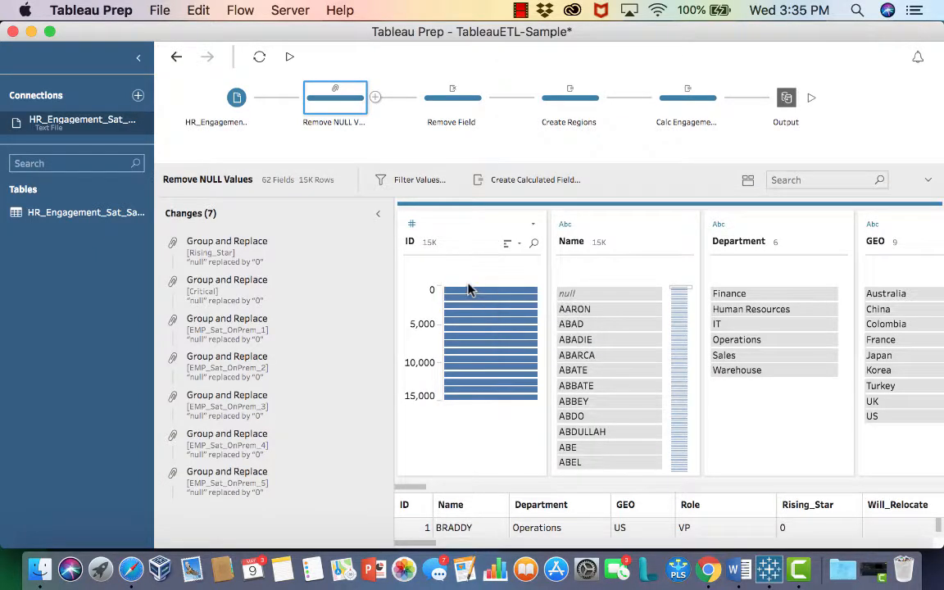
# Step: Collapse and restore the list of changes, view the data as plain rows, and return to the field profiles
pyautogui.click(379, 215)
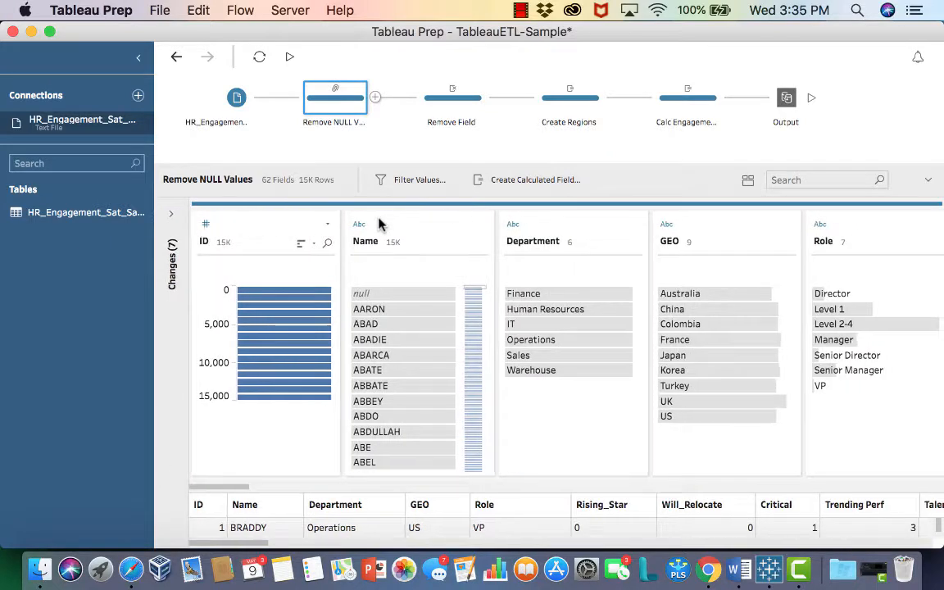
pyautogui.click(171, 216)
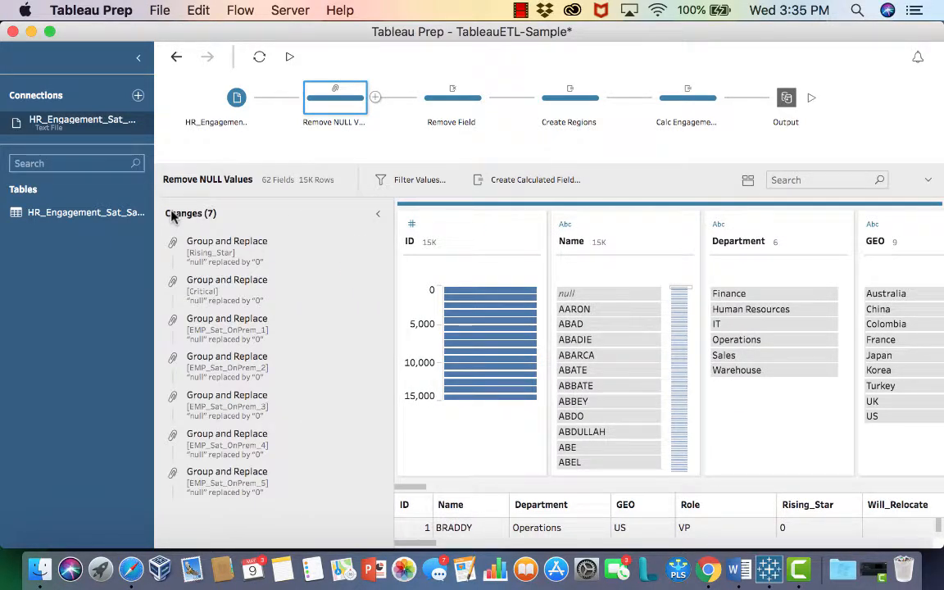
pyautogui.click(748, 180)
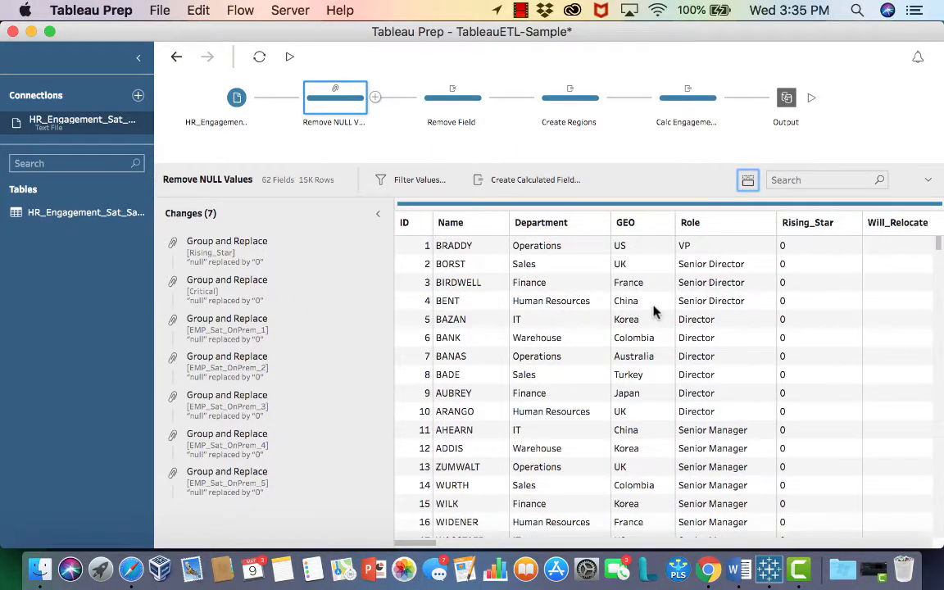
pyautogui.hscroll(10, 653, 312)
pyautogui.hscroll(-10, 653, 312)
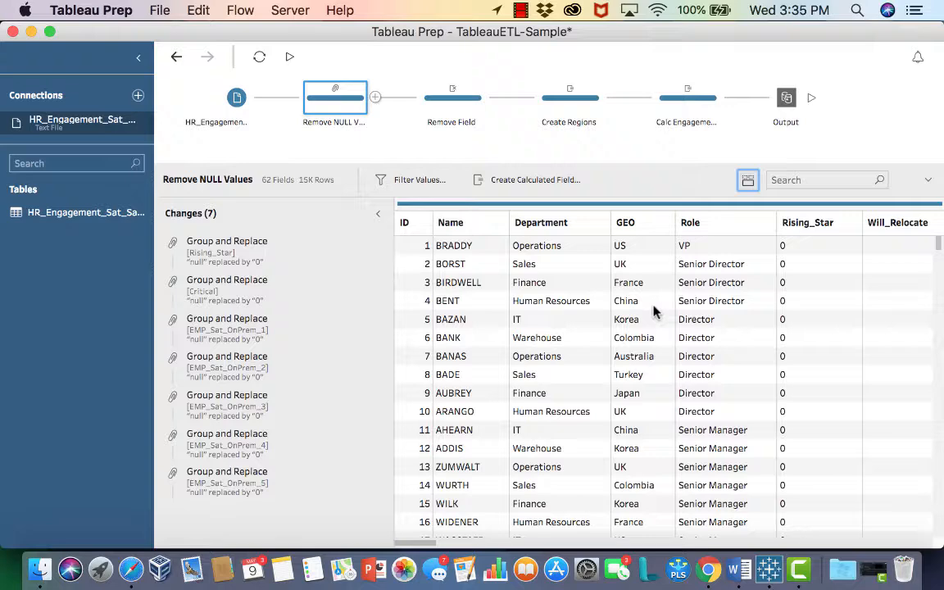
pyautogui.click(748, 182)
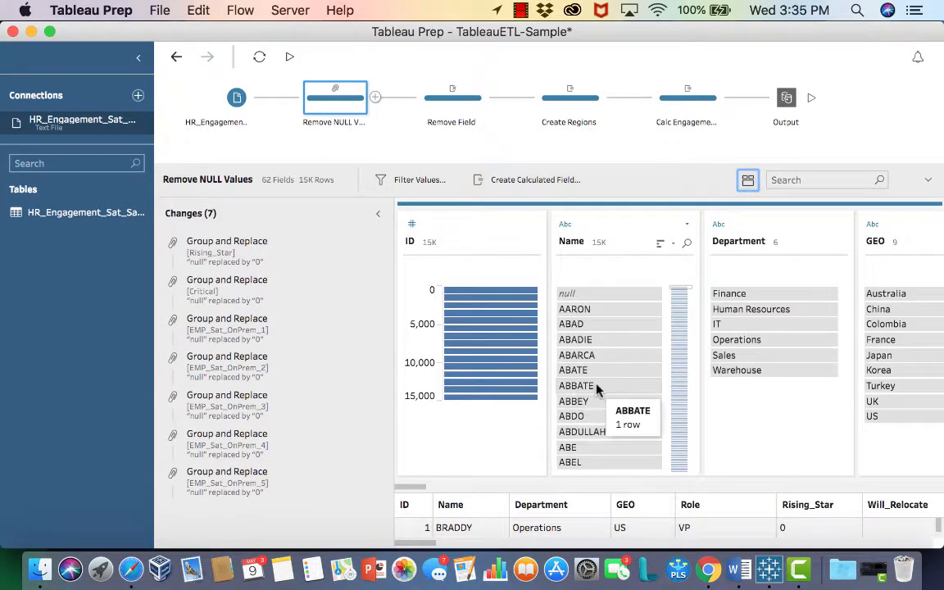
# Step: Examine the value distributions of the Remove NULL Values step's fields, from Name through the satisfaction, engagement and Work_accident fields
pyautogui.hscroll(6, 644, 340)
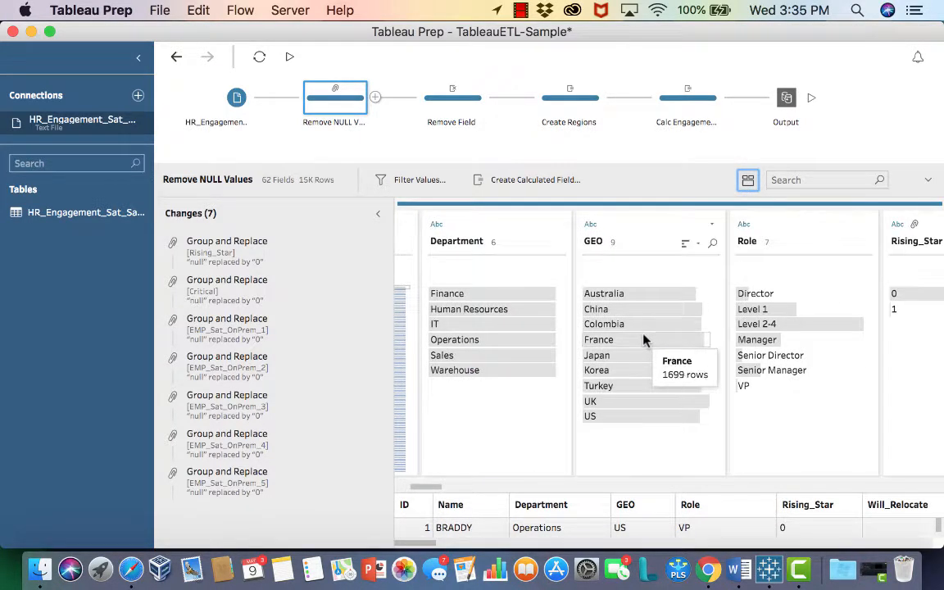
pyautogui.hscroll(5, 643, 395)
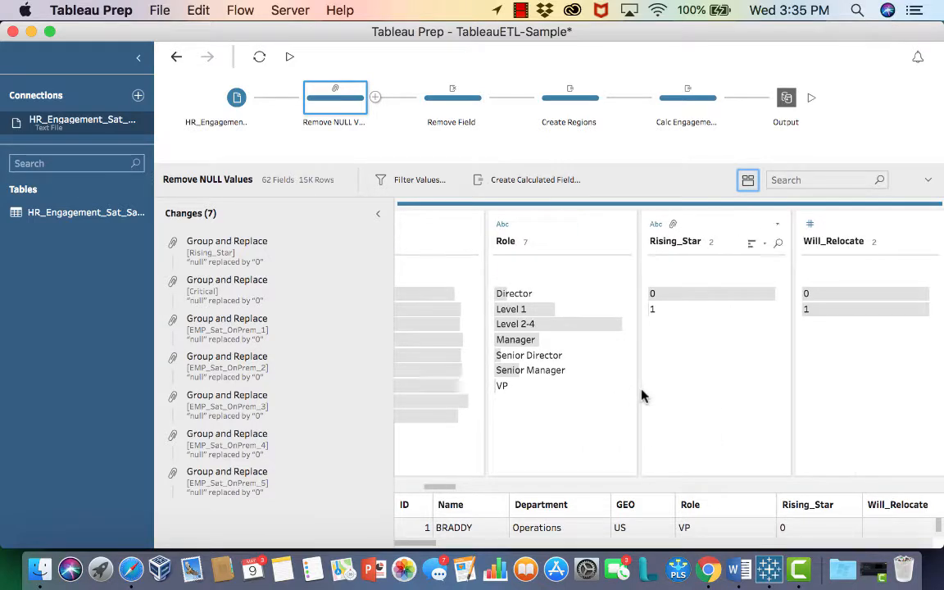
pyautogui.hscroll(2, 643, 396)
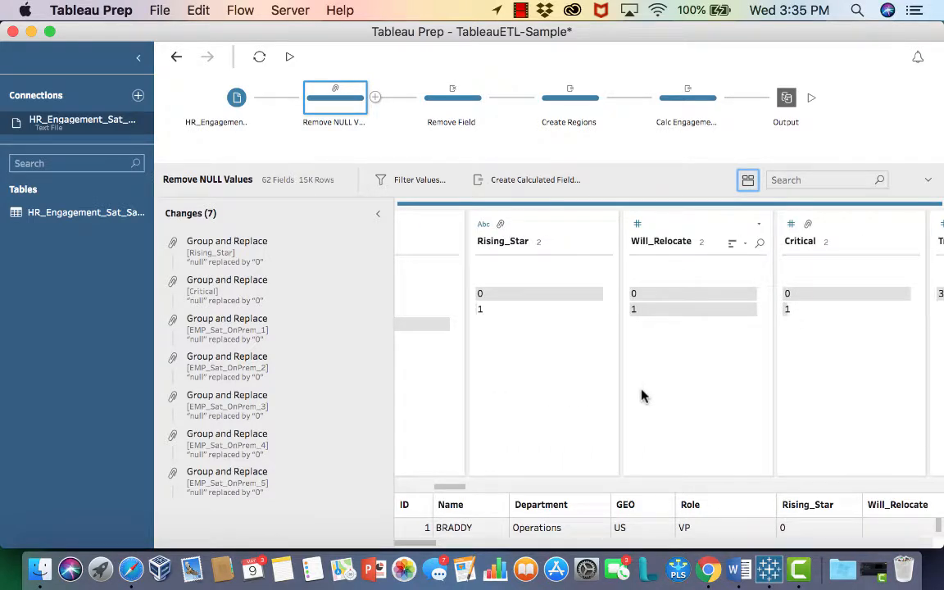
pyautogui.hscroll(6, 643, 396)
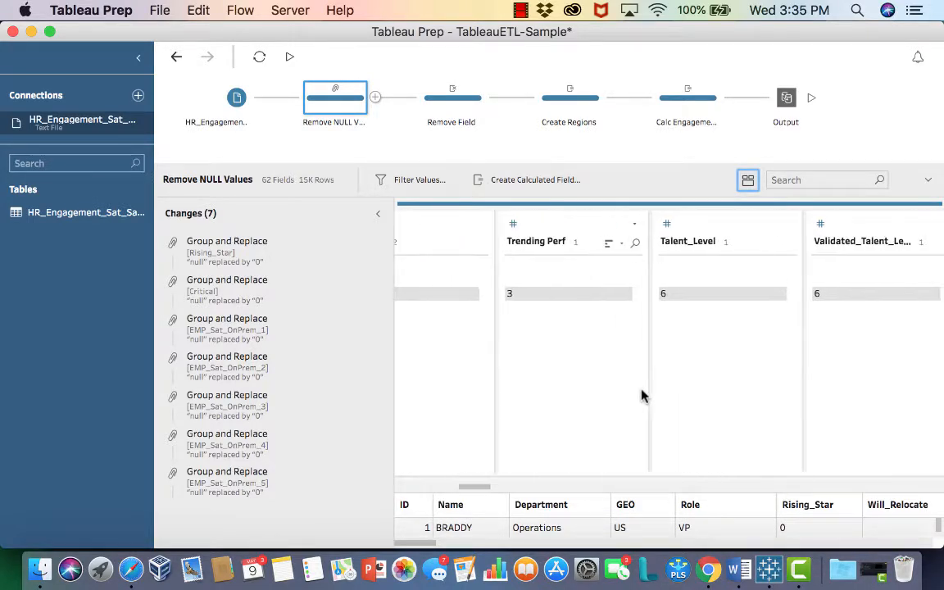
pyautogui.hscroll(6, 642, 396)
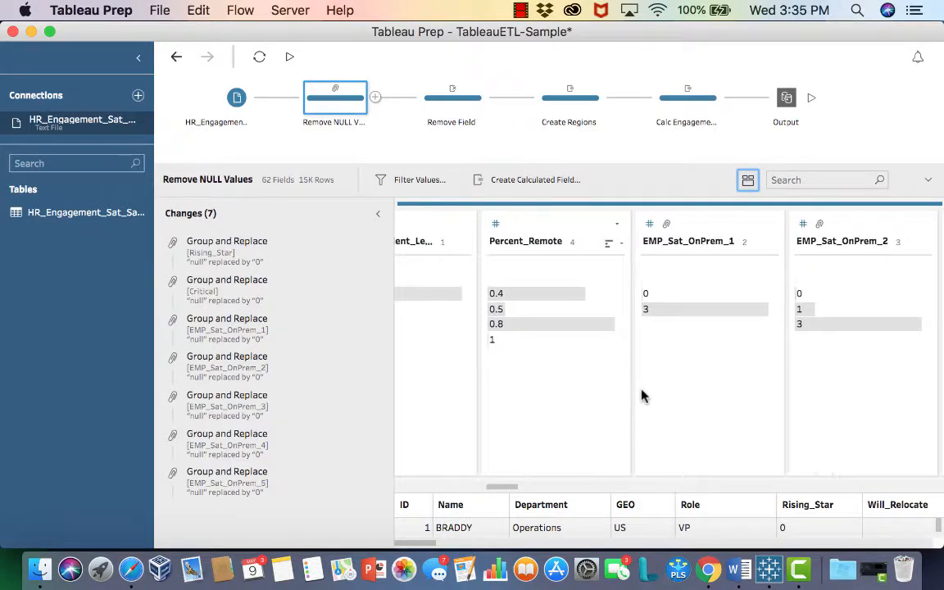
pyautogui.hscroll(2, 643, 396)
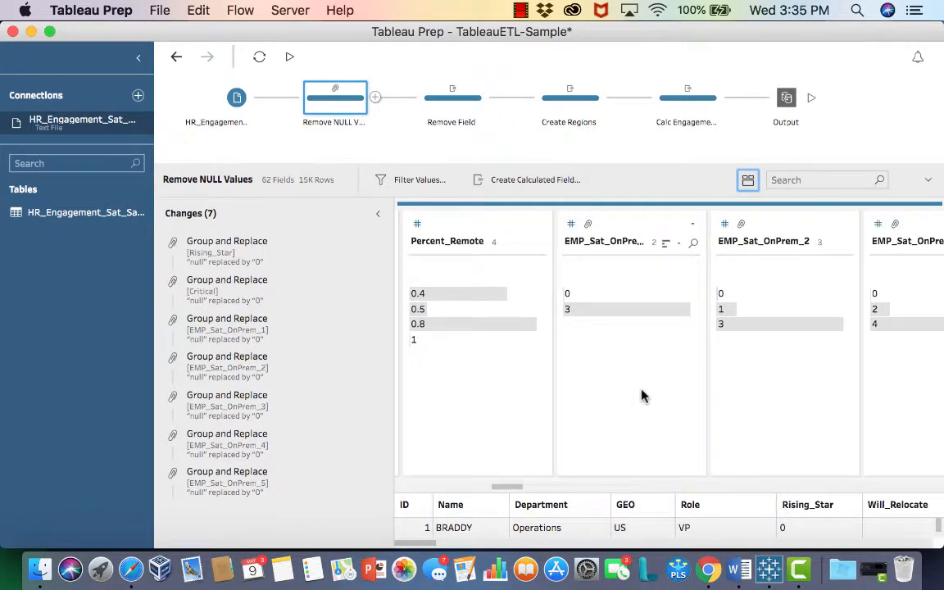
pyautogui.hscroll(4, 643, 396)
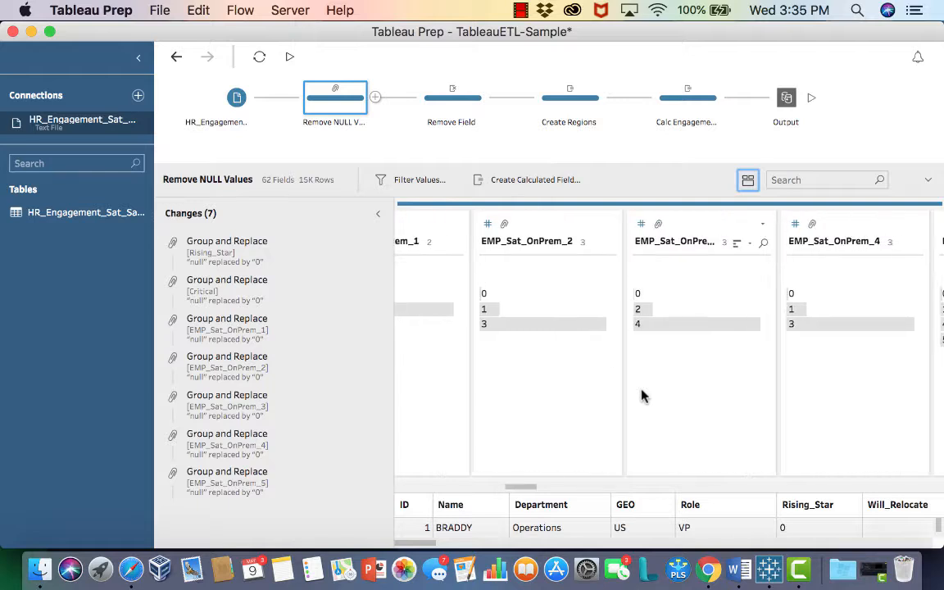
pyautogui.hscroll(8, 643, 395)
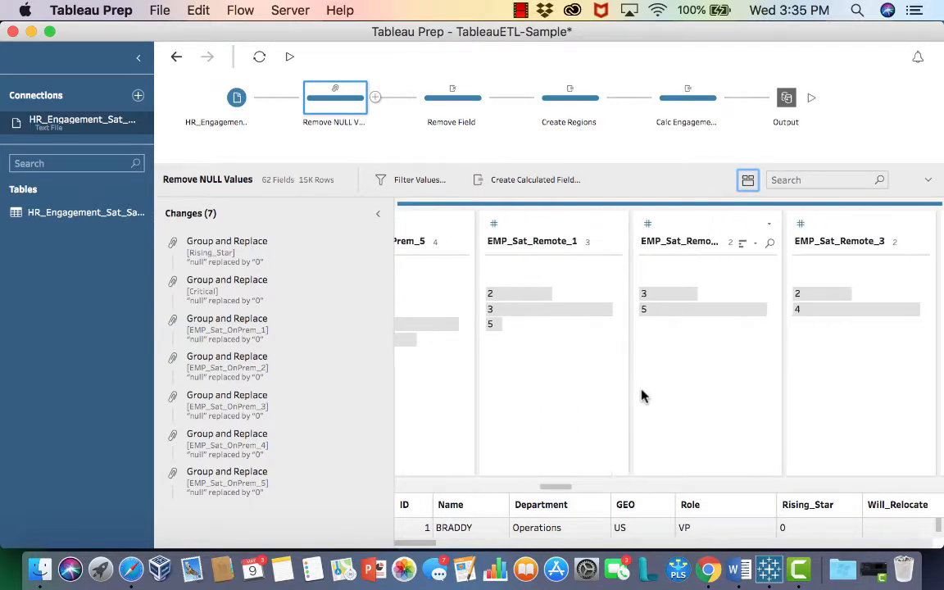
pyautogui.hscroll(6, 643, 396)
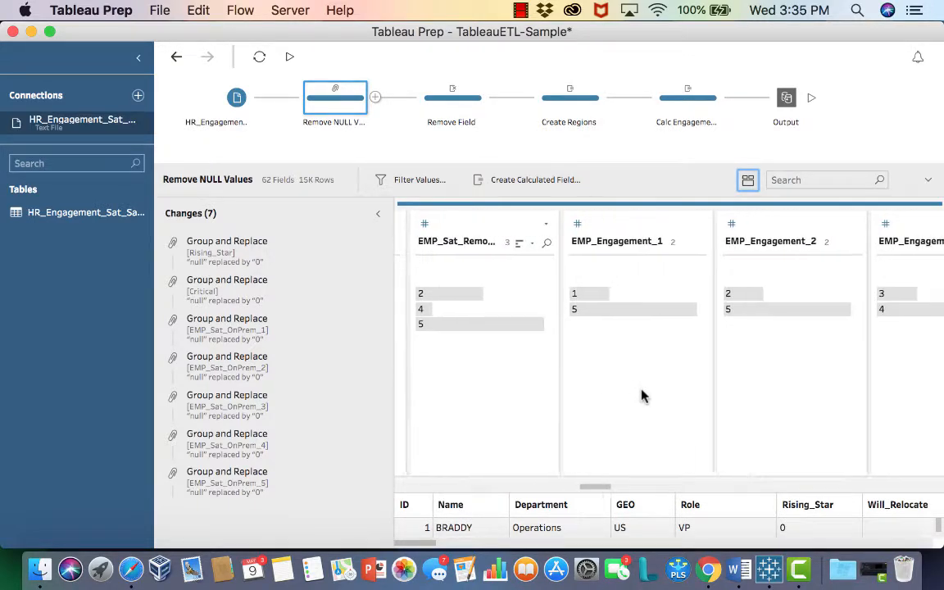
pyautogui.hscroll(10, 643, 396)
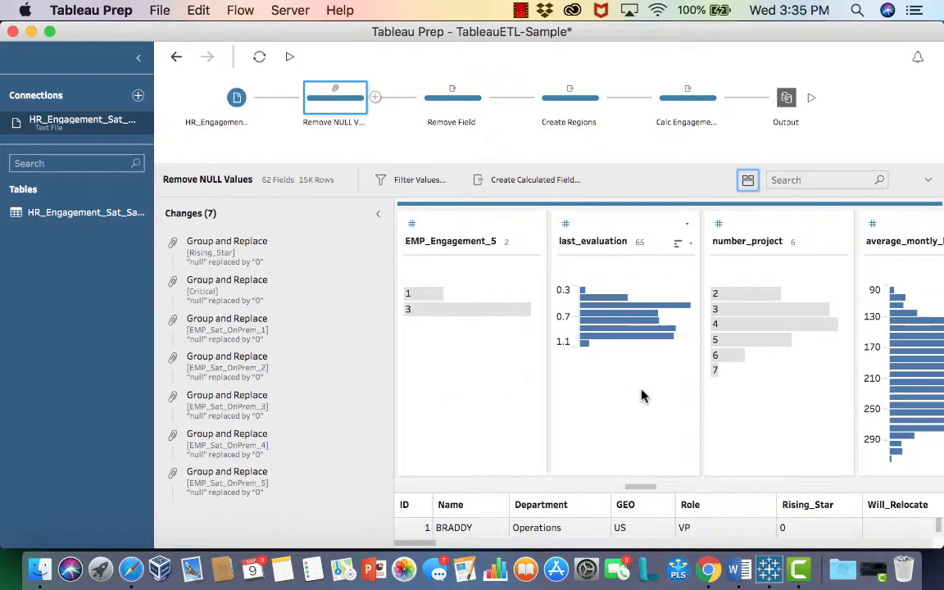
pyautogui.hscroll(2, 643, 396)
pyautogui.moveTo(577, 333)
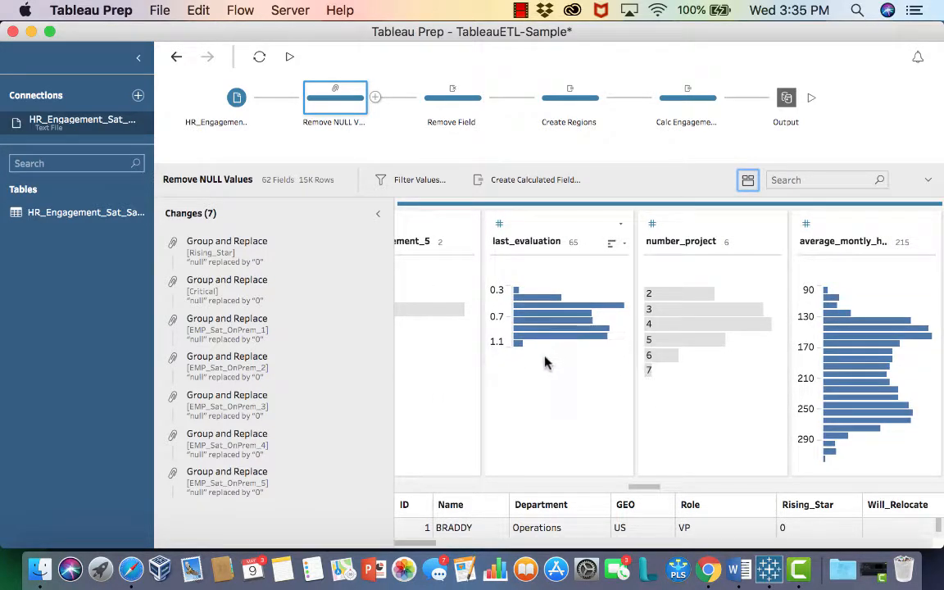
pyautogui.hscroll(4, 584, 385)
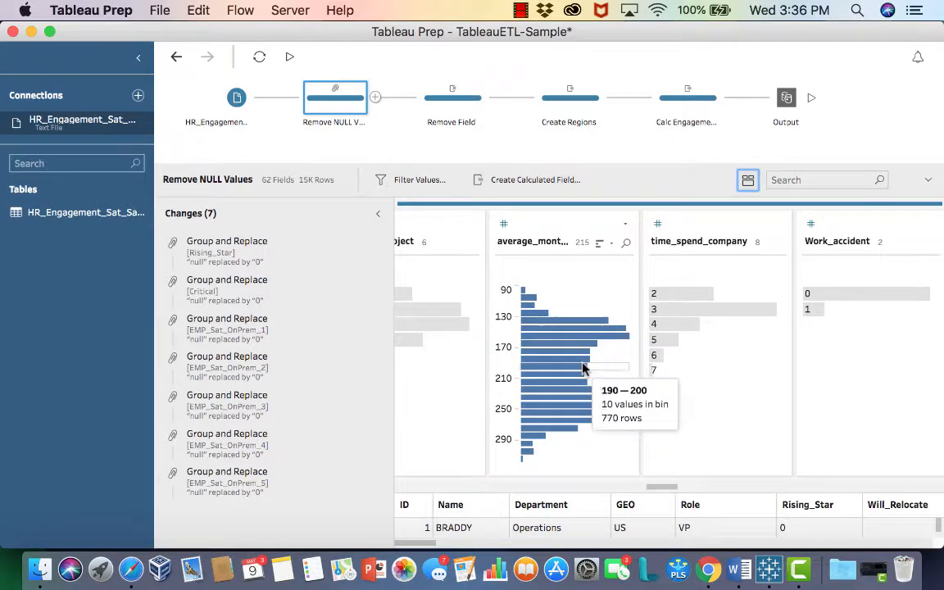
pyautogui.hscroll(6, 584, 368)
pyautogui.hscroll(-10, 584, 369)
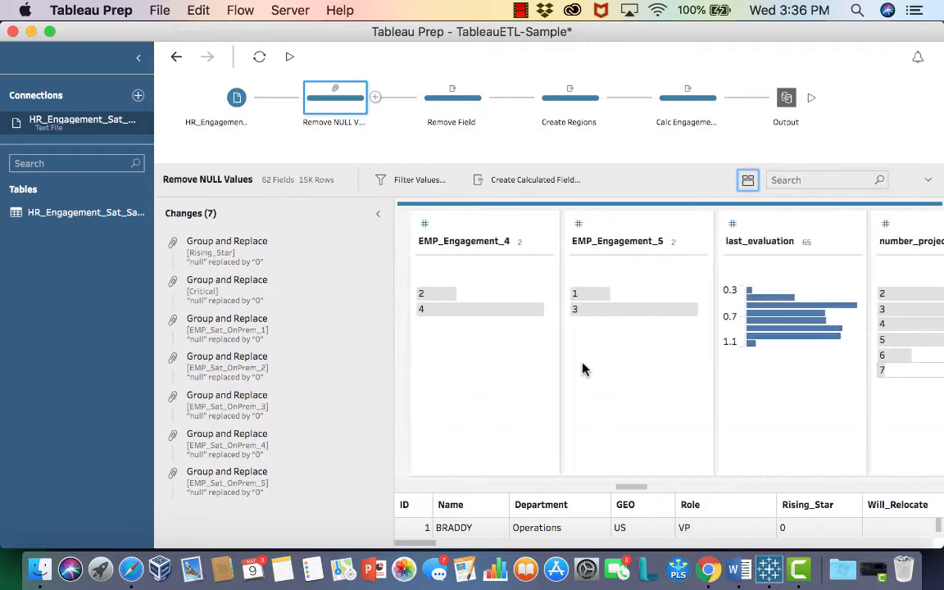
pyautogui.hscroll(-6, 584, 369)
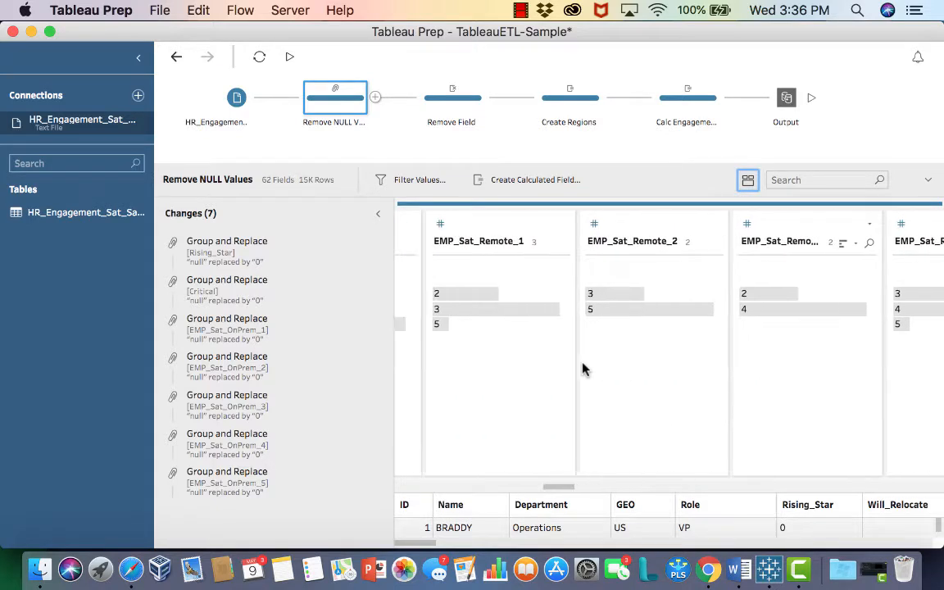
pyautogui.hscroll(-6, 584, 369)
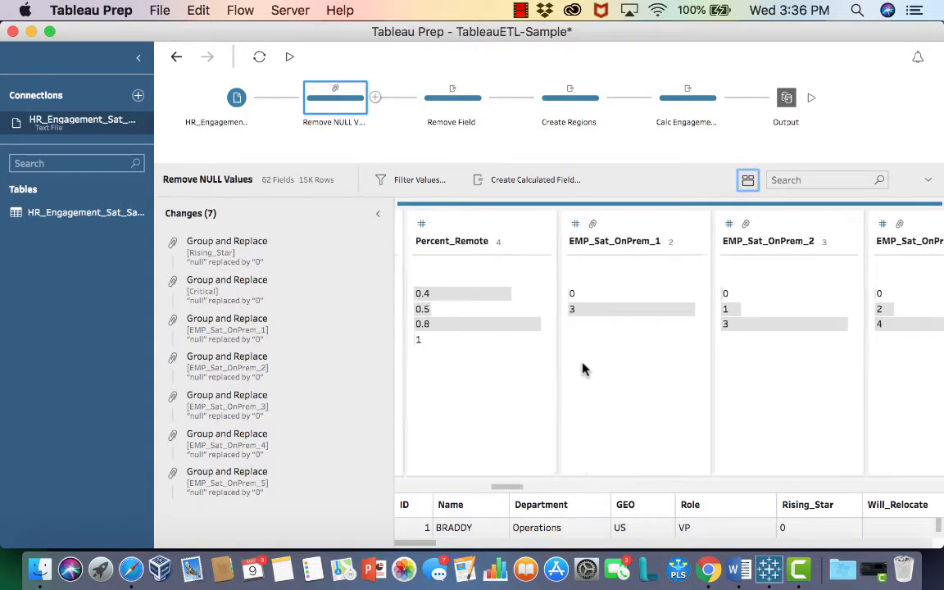
pyautogui.hscroll(-8, 583, 368)
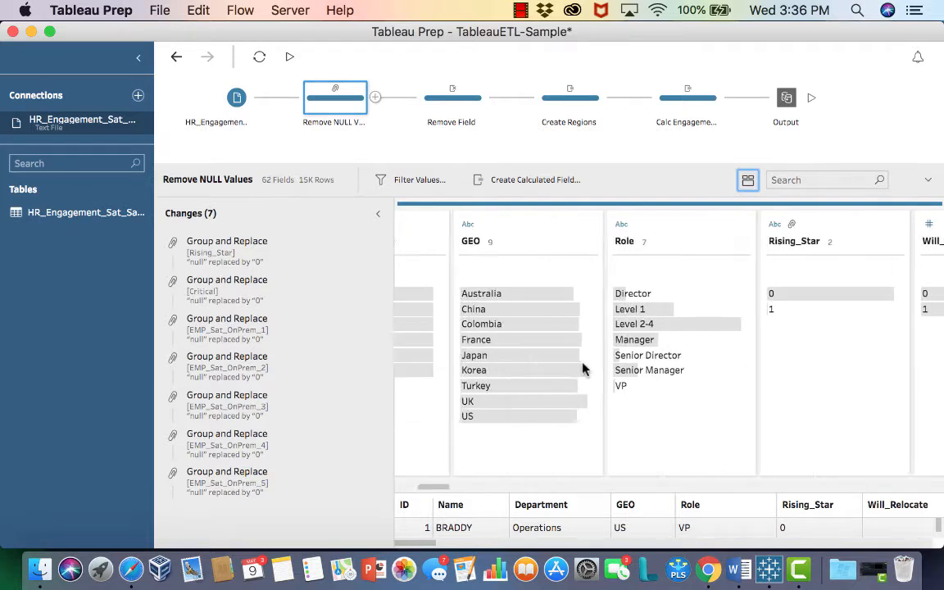
pyautogui.hscroll(-5, 584, 369)
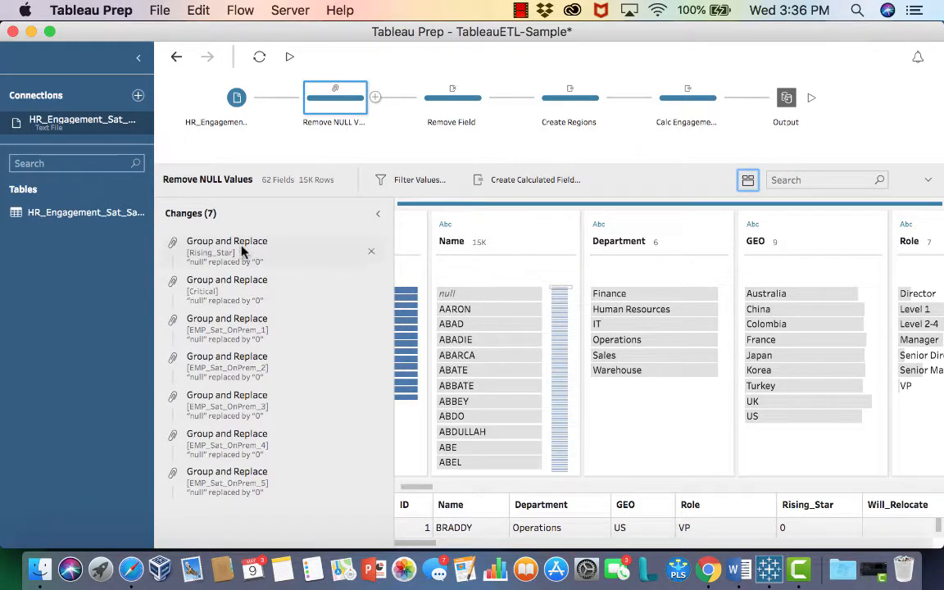
# Step: Review the Filter, Group and Replace, Clean and Split Values options of the Rising_Star field, and dismiss the Custom Split settings
pyautogui.hscroll(8, 583, 306)
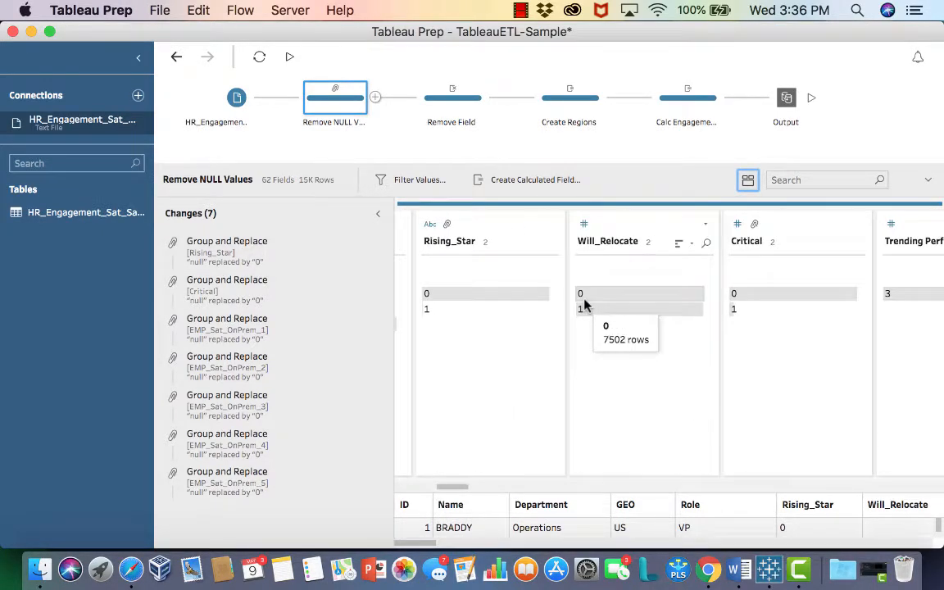
pyautogui.click(551, 226)
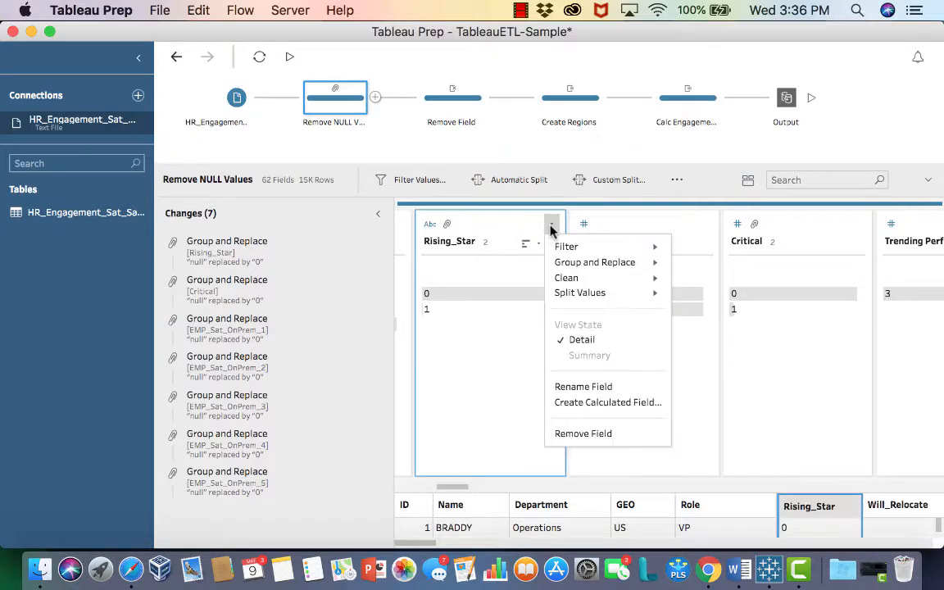
pyautogui.moveTo(566, 248)
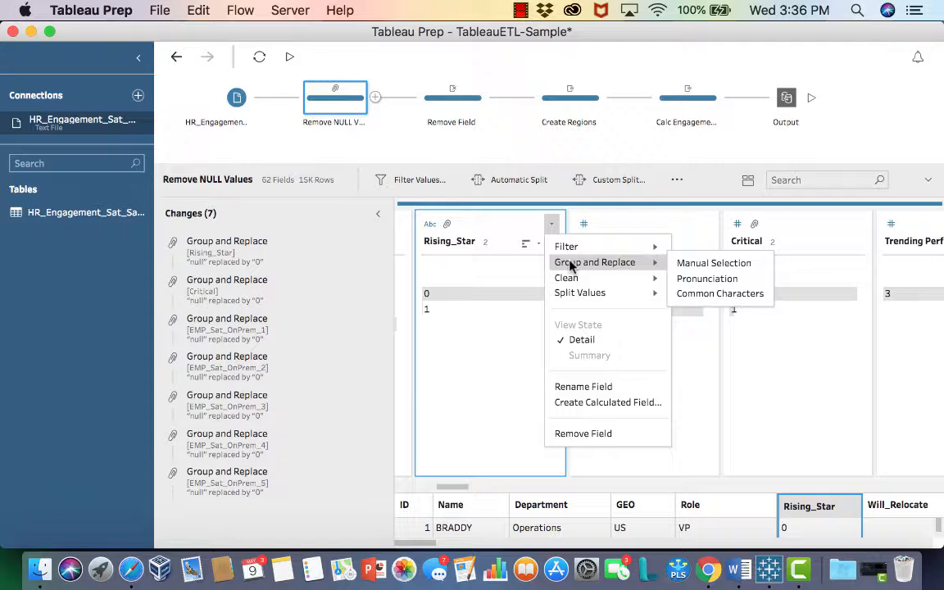
pyautogui.moveTo(571, 285)
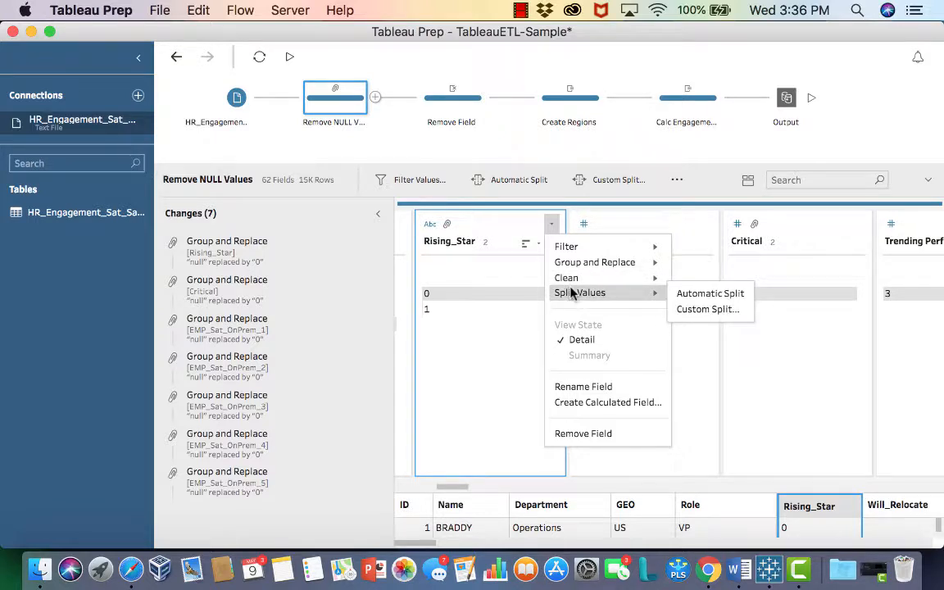
pyautogui.click(540, 189)
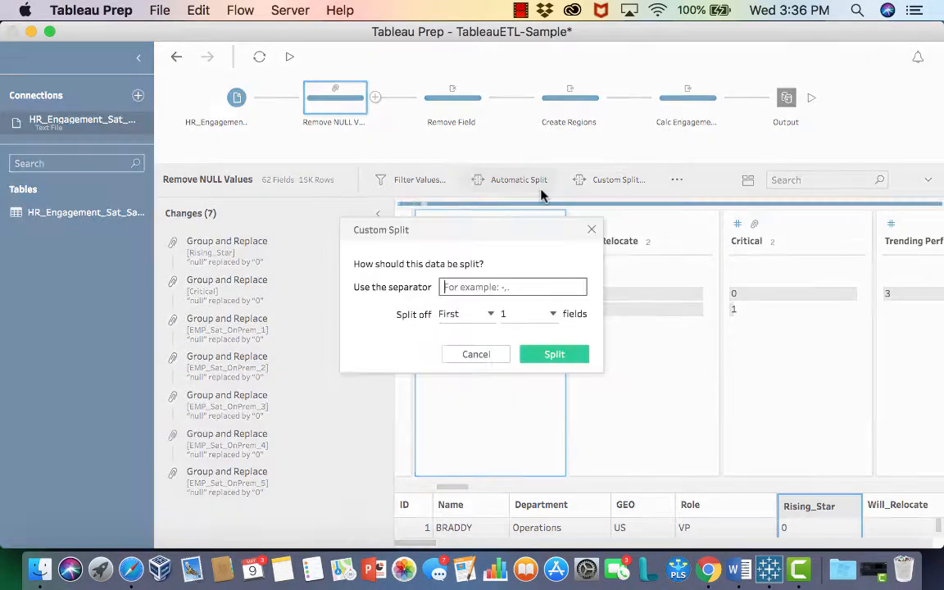
pyautogui.click(483, 356)
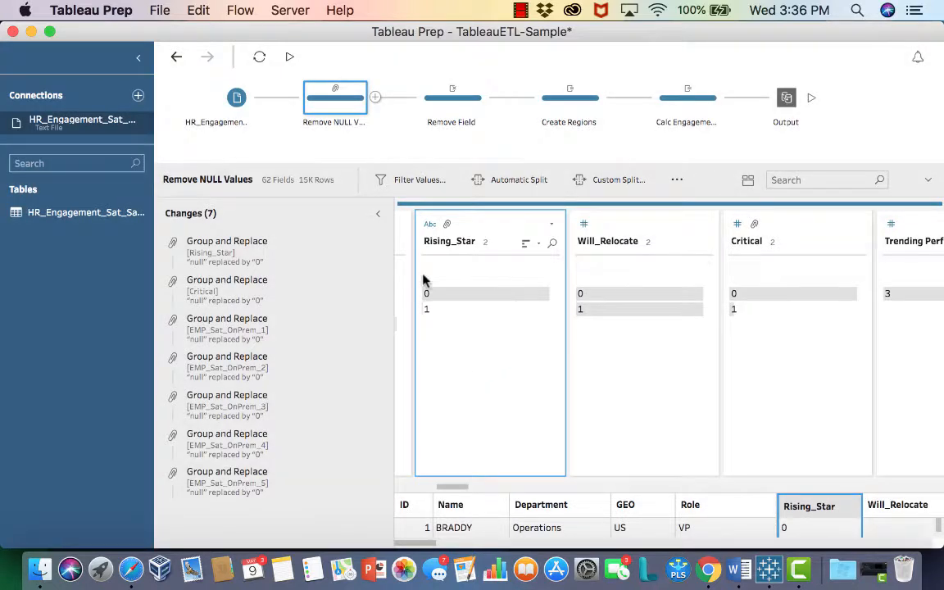
# Step: Open the Remove Field step, show its list of changes, and inspect the removal of the sales field
pyautogui.click(379, 218)
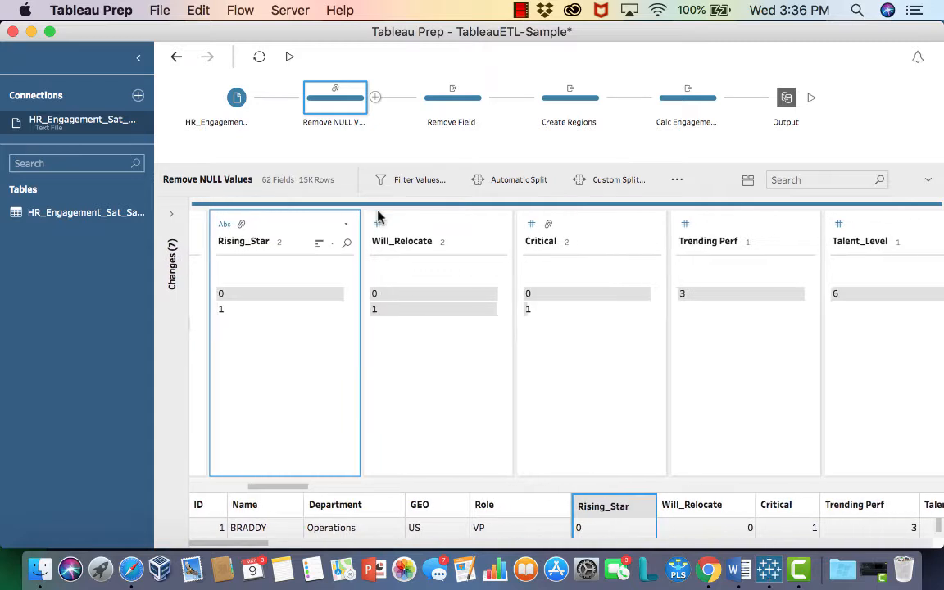
pyautogui.click(455, 99)
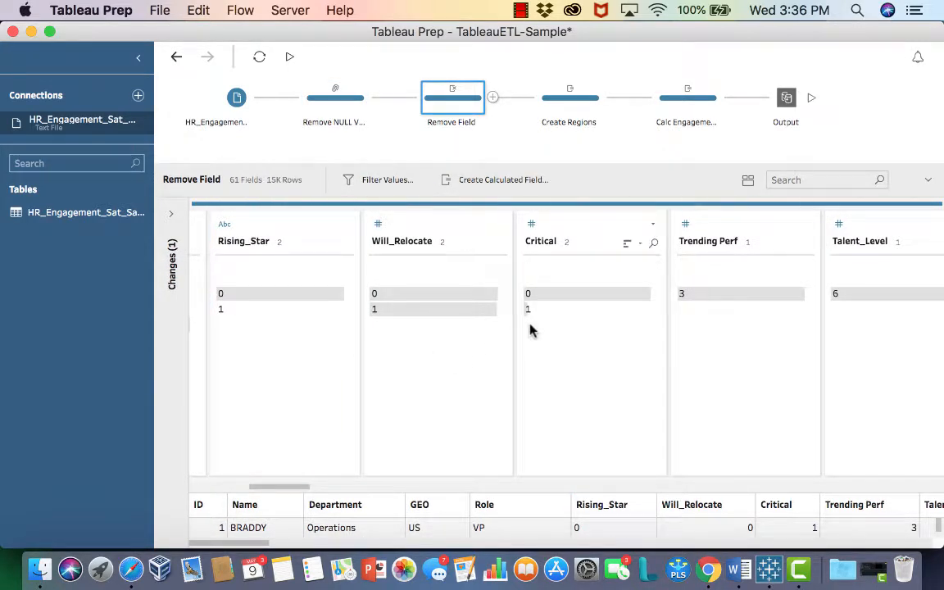
pyautogui.click(173, 215)
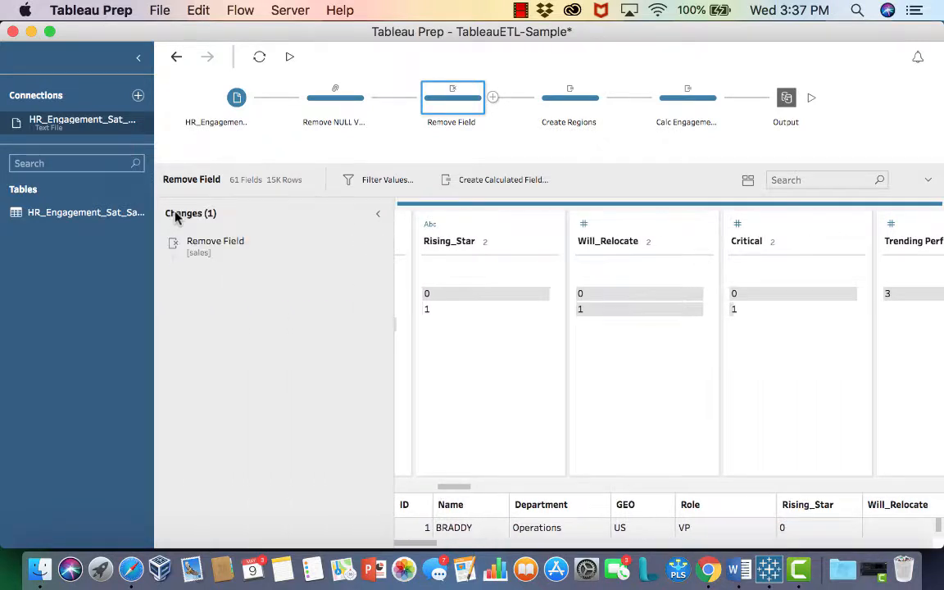
pyautogui.click(238, 249)
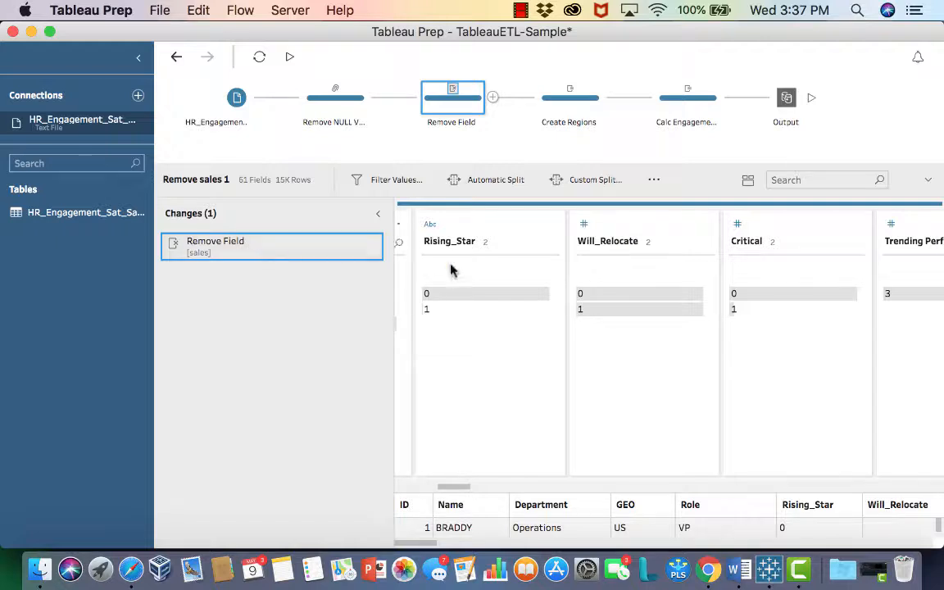
pyautogui.hscroll(10, 736, 275)
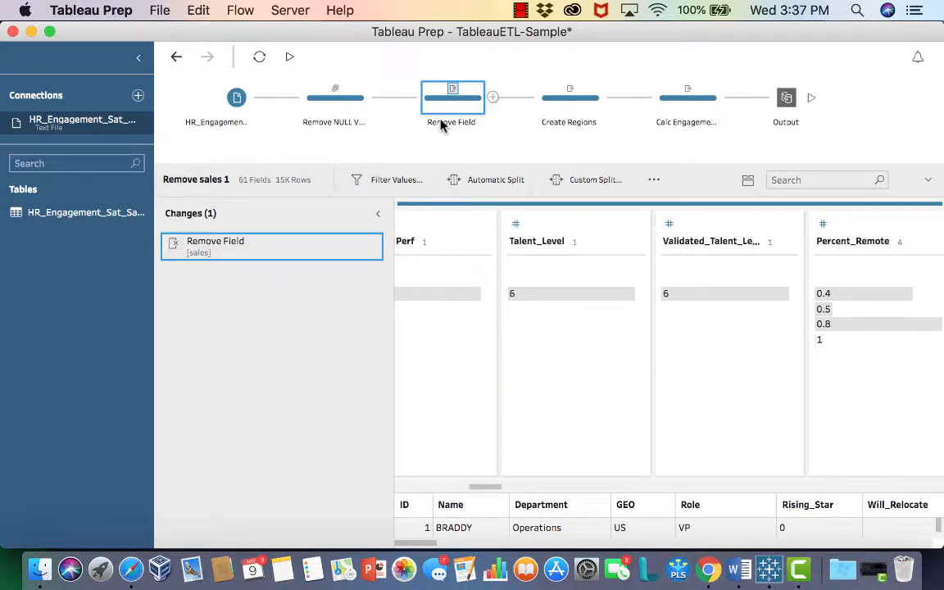
# Step: Open the Create Regions step and bring up its Region calculated field for editing to review the GEO formula
pyautogui.click(573, 112)
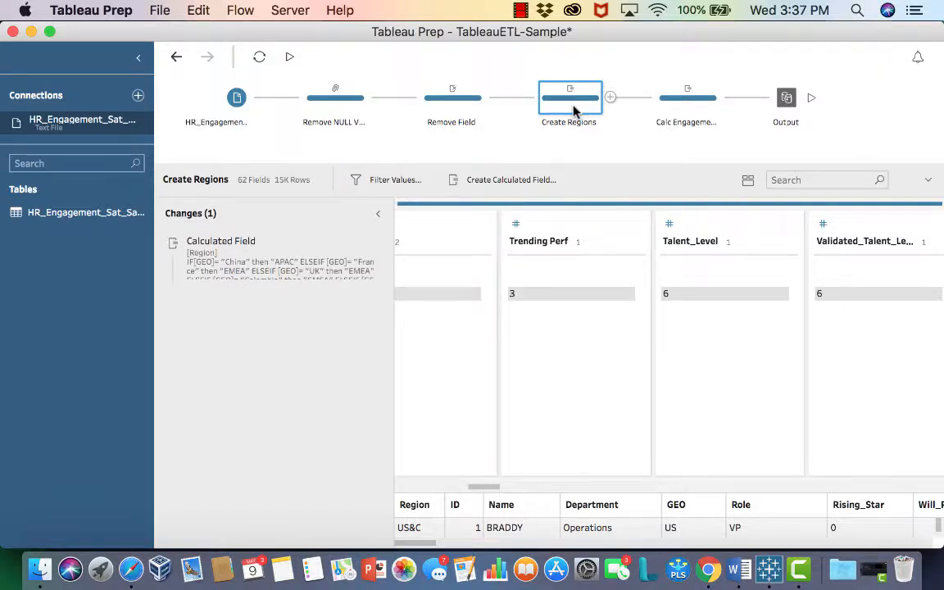
pyautogui.click(296, 251)
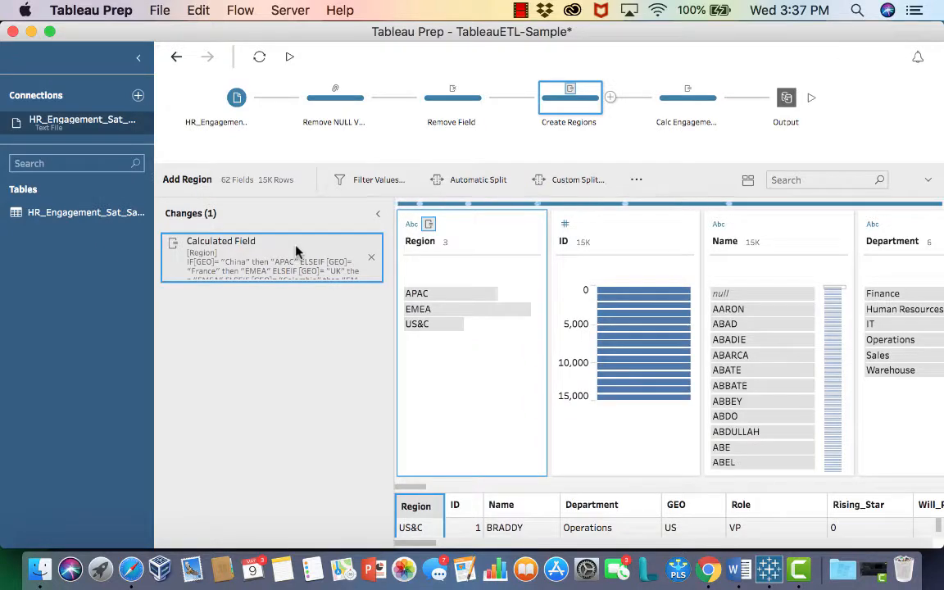
pyautogui.rightClick(297, 251)
pyautogui.click(315, 258)
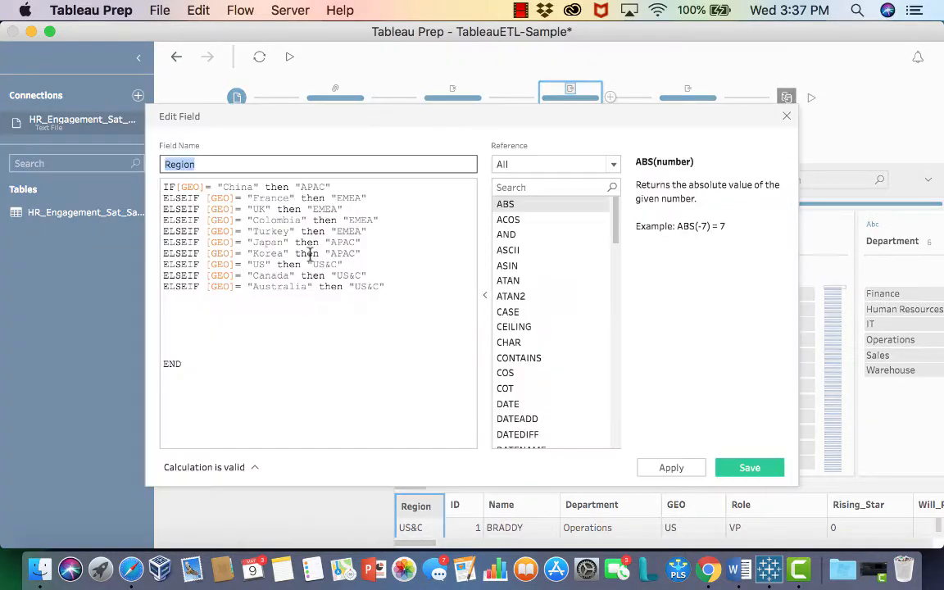
pyautogui.click(305, 306)
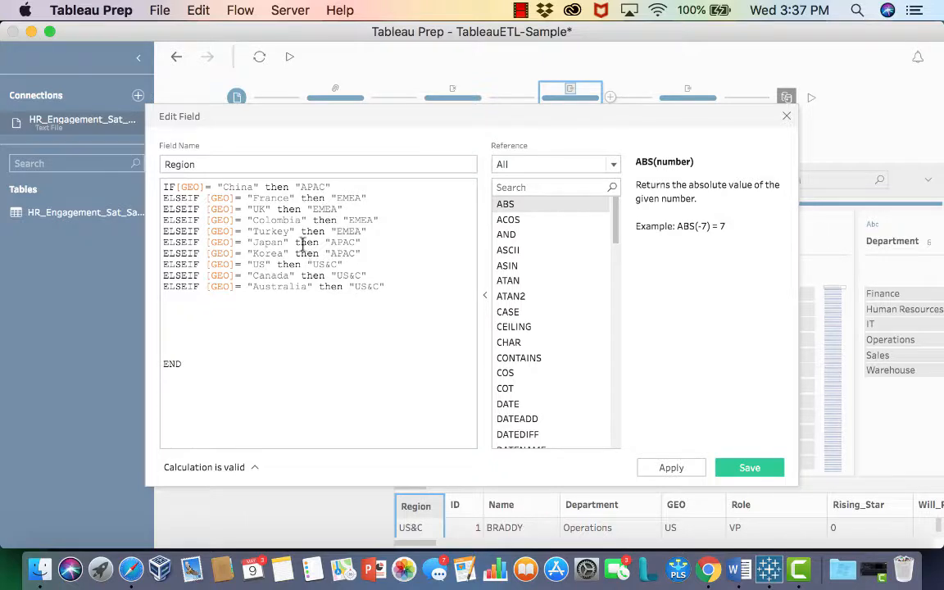
# Step: Look through the function reference and show the syntax description of the IF function
pyautogui.scroll(-5, 560, 295)
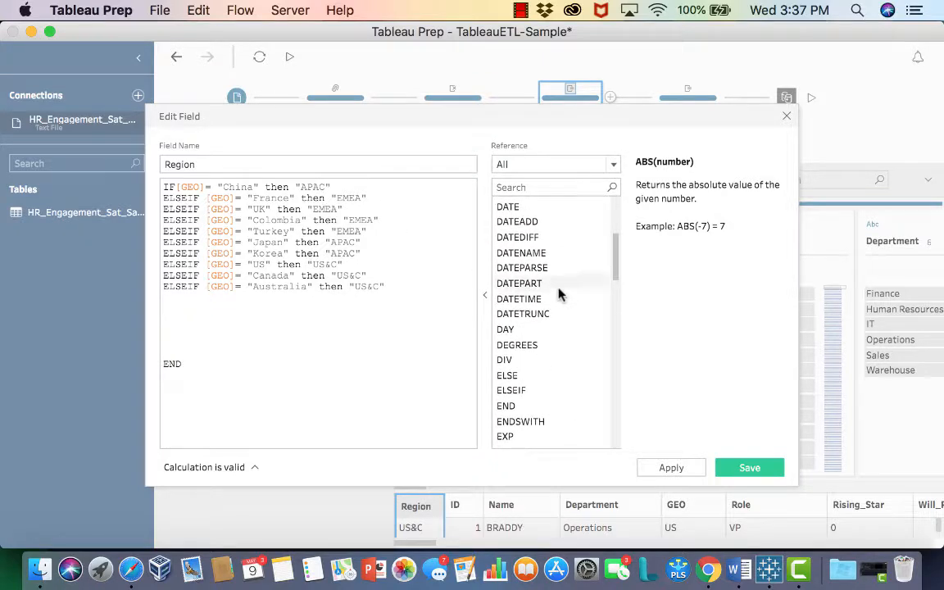
pyautogui.scroll(-3, 560, 295)
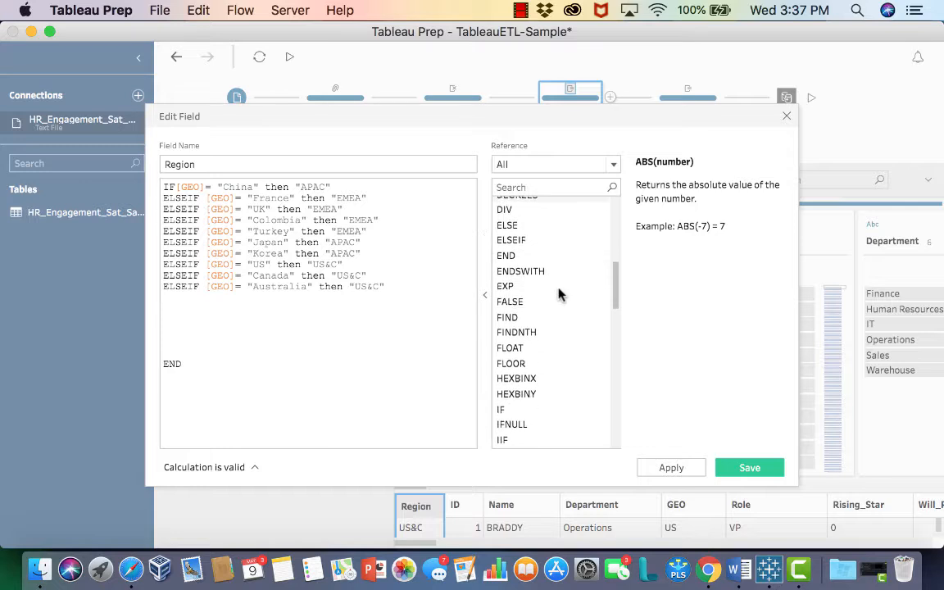
pyautogui.scroll(-3, 560, 295)
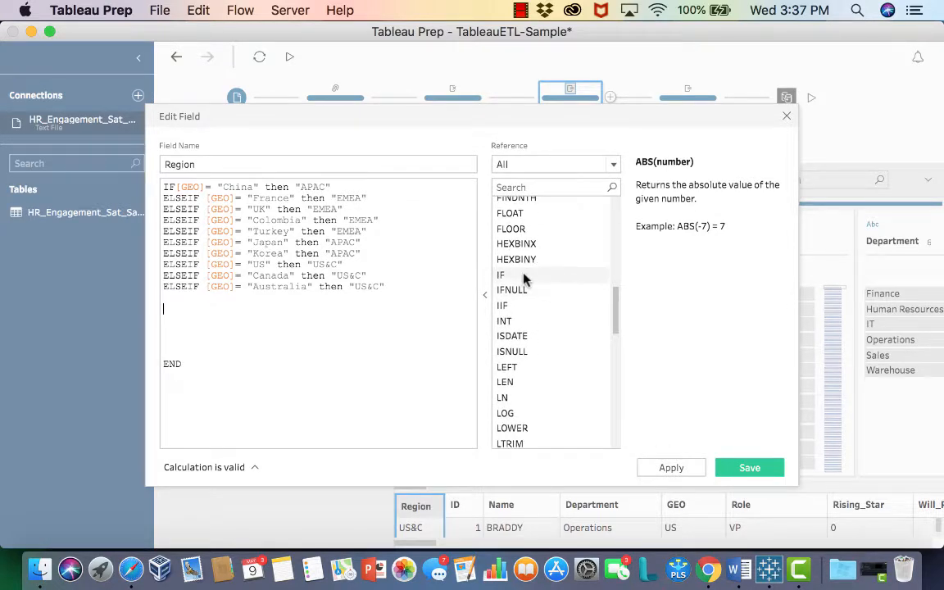
pyautogui.click(524, 277)
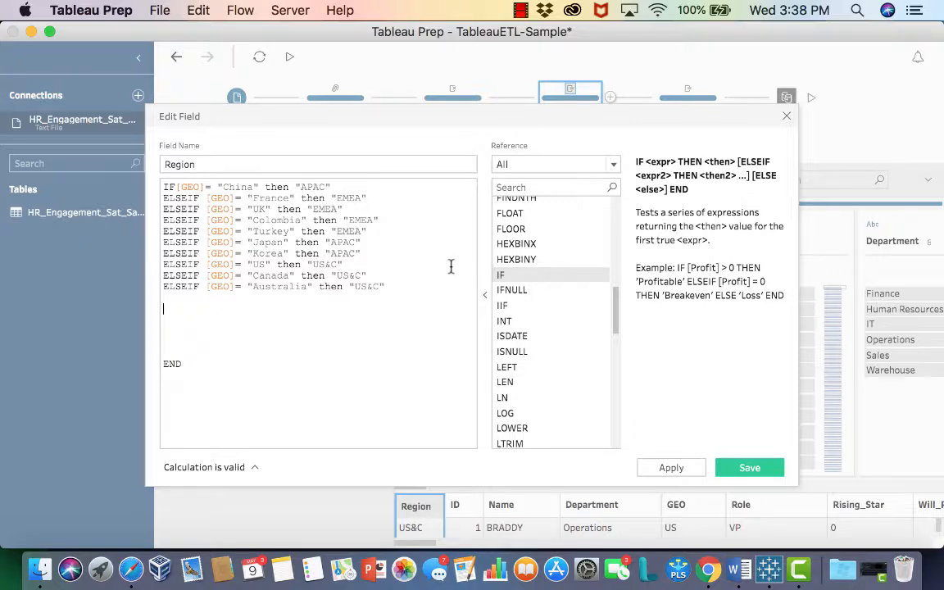
# Step: Try an extra line break and a stray closing parenthesis in the Region formula, remove them, and close the editor without saving
pyautogui.click(346, 186)
pyautogui.press('Return')
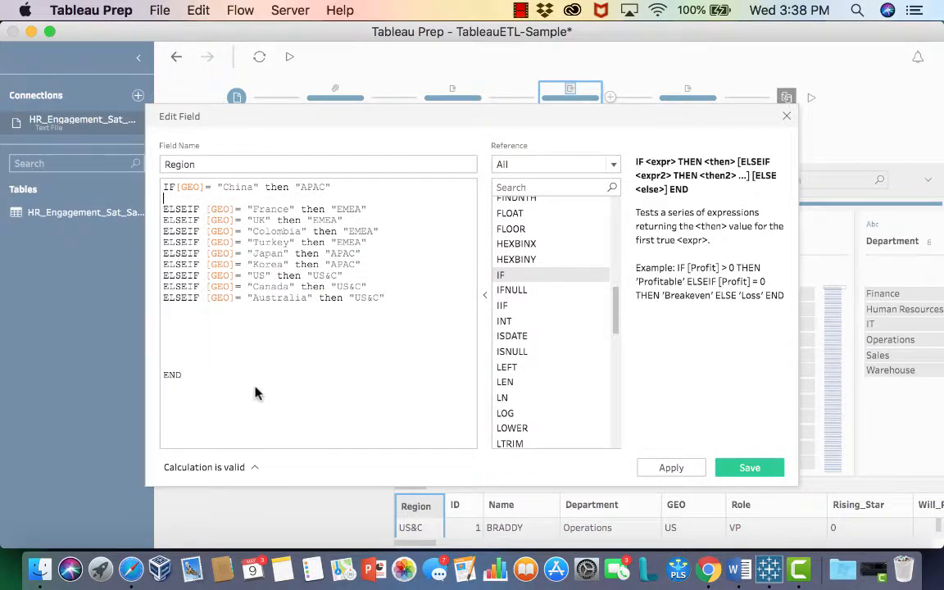
pyautogui.click(196, 333)
pyautogui.write(')')
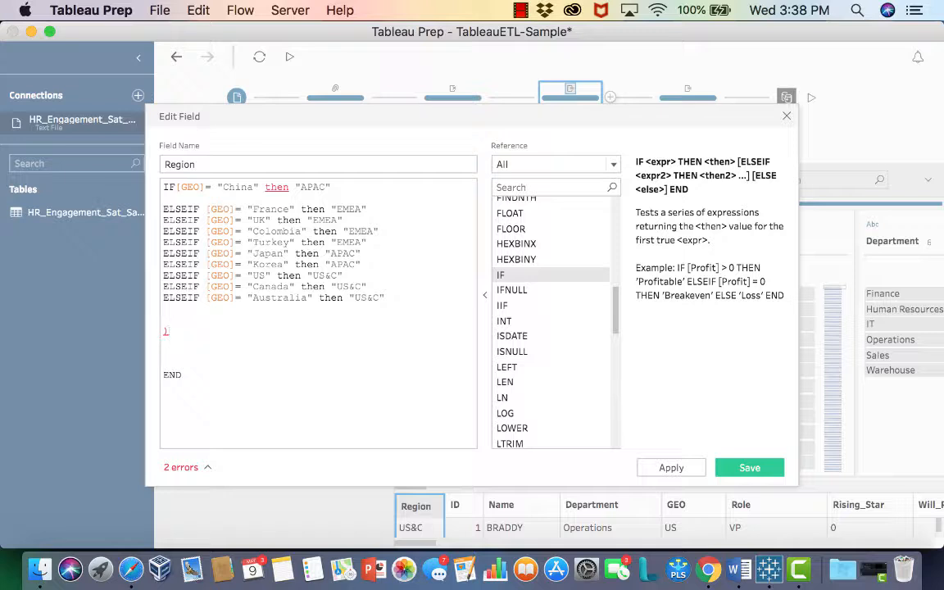
pyautogui.press('BackSpace')
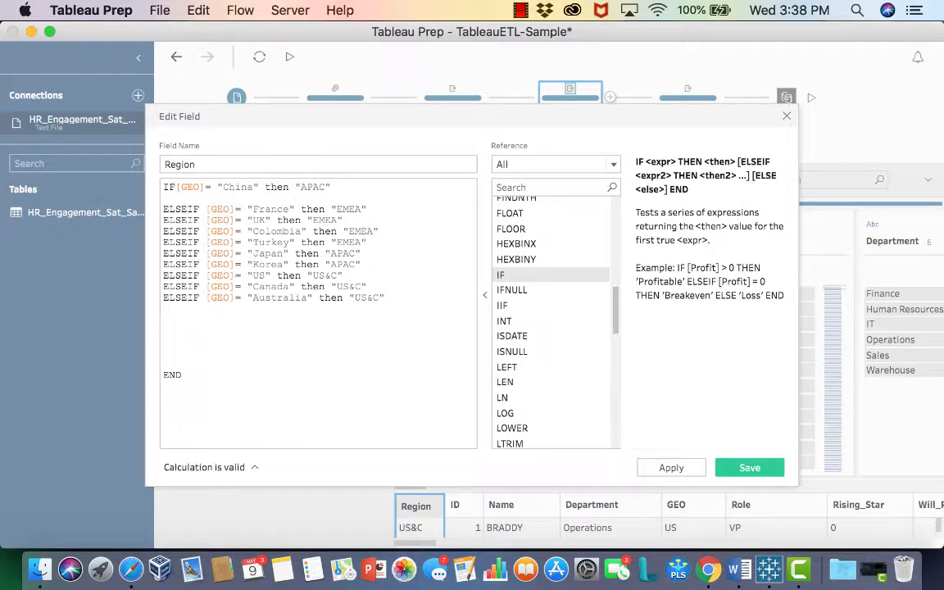
pyautogui.press('BackSpace')
pyautogui.click(217, 197)
pyautogui.click(196, 338)
pyautogui.press('BackSpace')
pyautogui.press('BackSpace')
pyautogui.press('BackSpace')
pyautogui.click(786, 119)
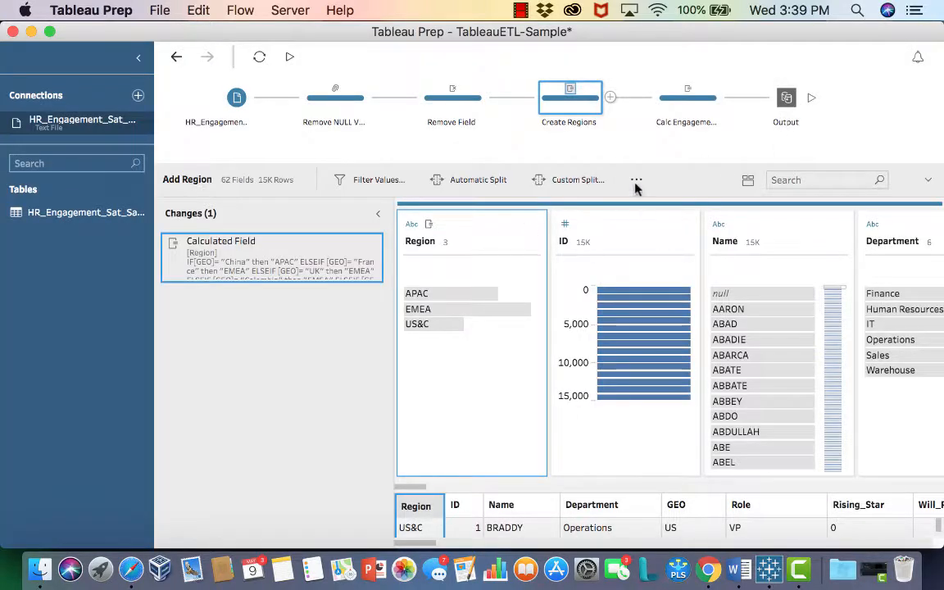
# Step: Review the Employee Engagement formula in the Calc Engagement step, which averages the five EMP_Engagement fields, and save it
pyautogui.click(695, 103)
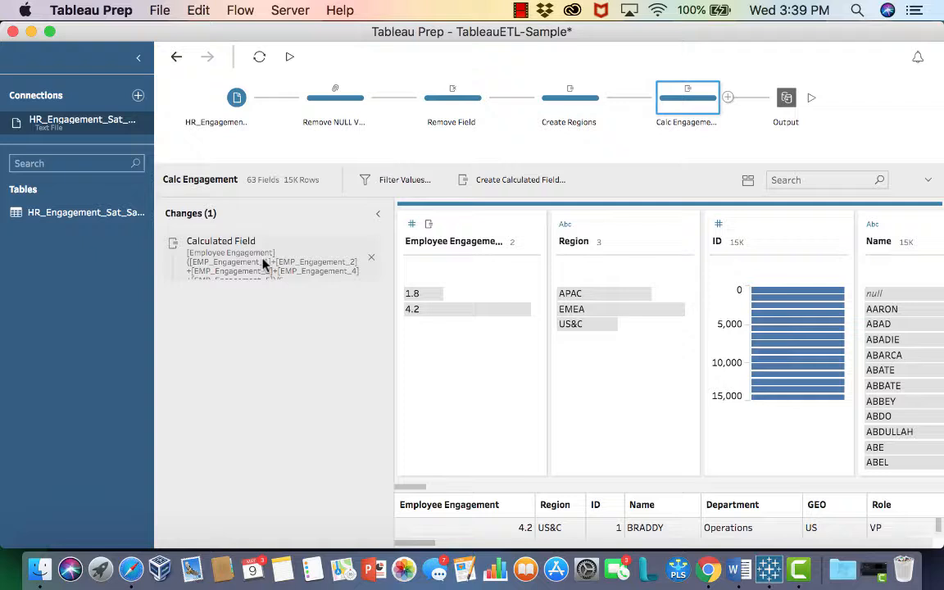
pyautogui.rightClick(264, 265)
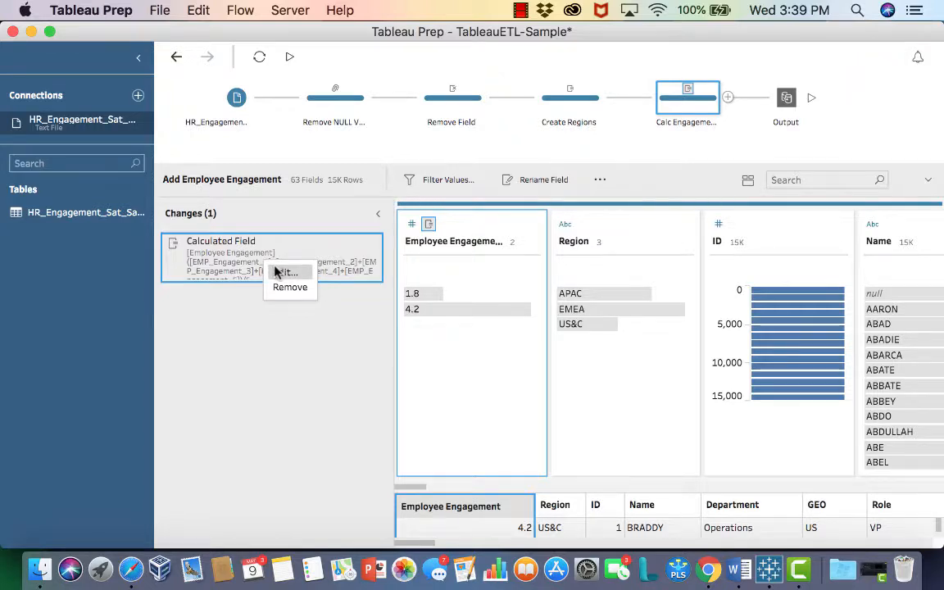
pyautogui.click(278, 272)
pyautogui.click(305, 208)
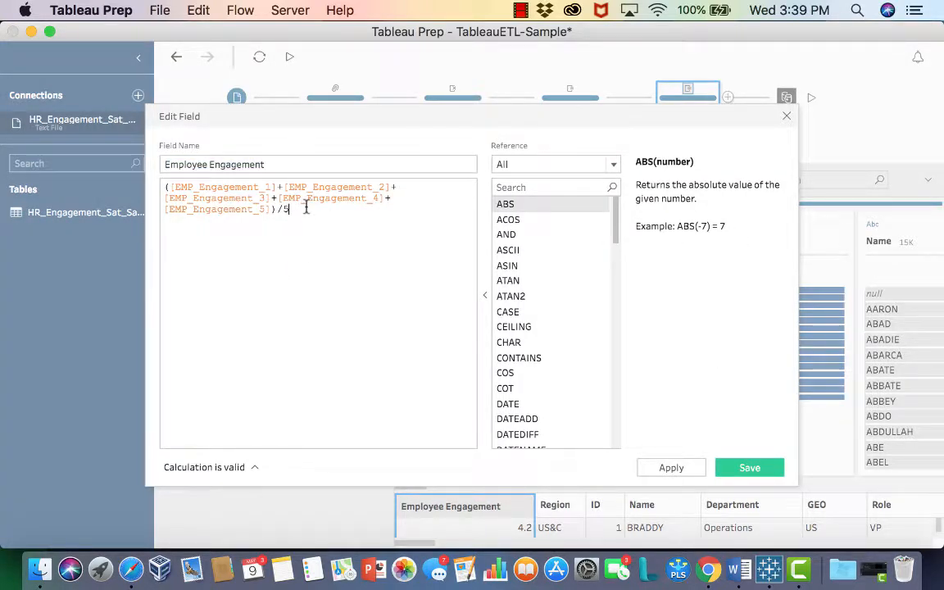
pyautogui.scroll(-10, 547, 263)
pyautogui.scroll(10, 547, 265)
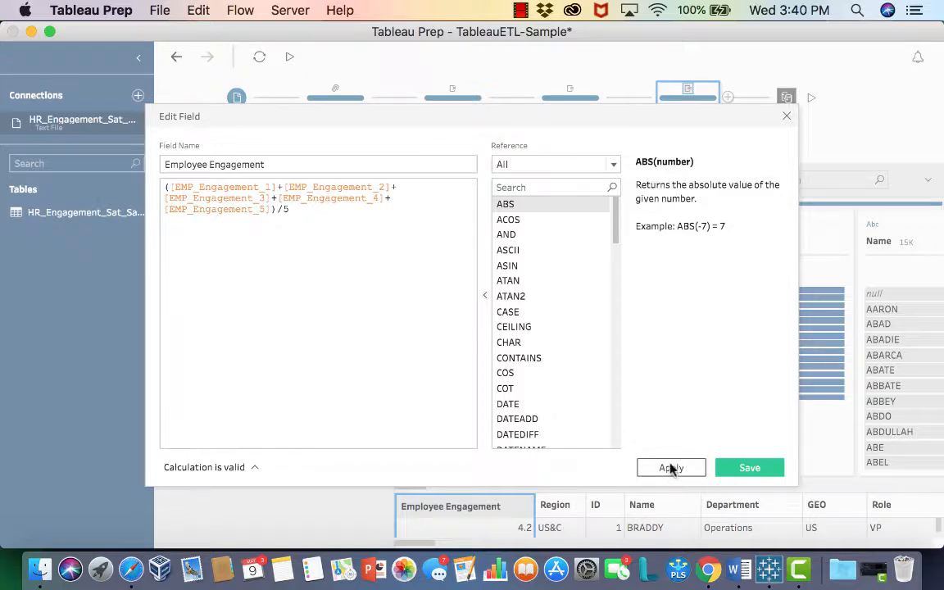
pyautogui.click(751, 470)
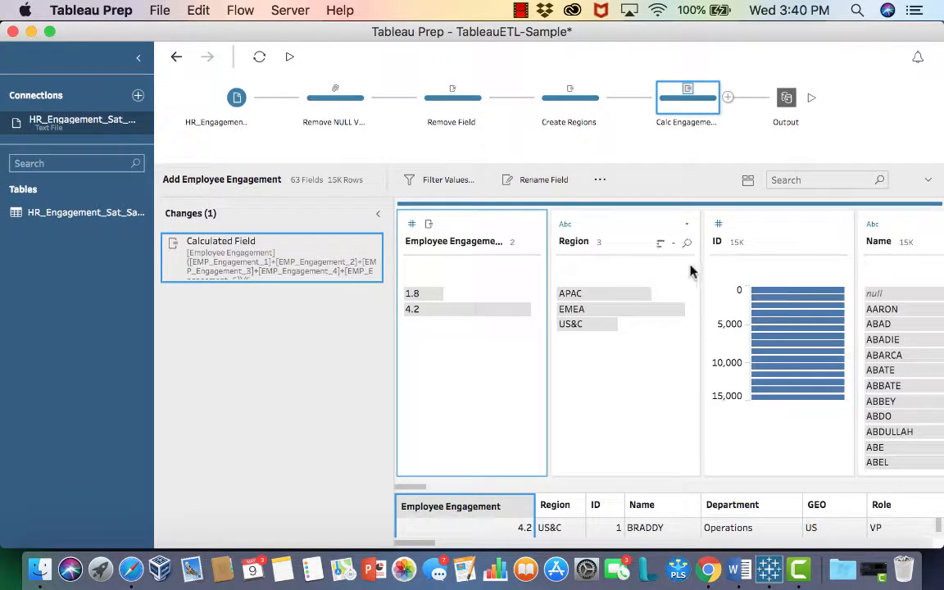
# Step: Set the flow's output type to Comma Separated Values (.csv) and run the flow, replacing the existing HR_Analytics.csv
pyautogui.click(786, 104)
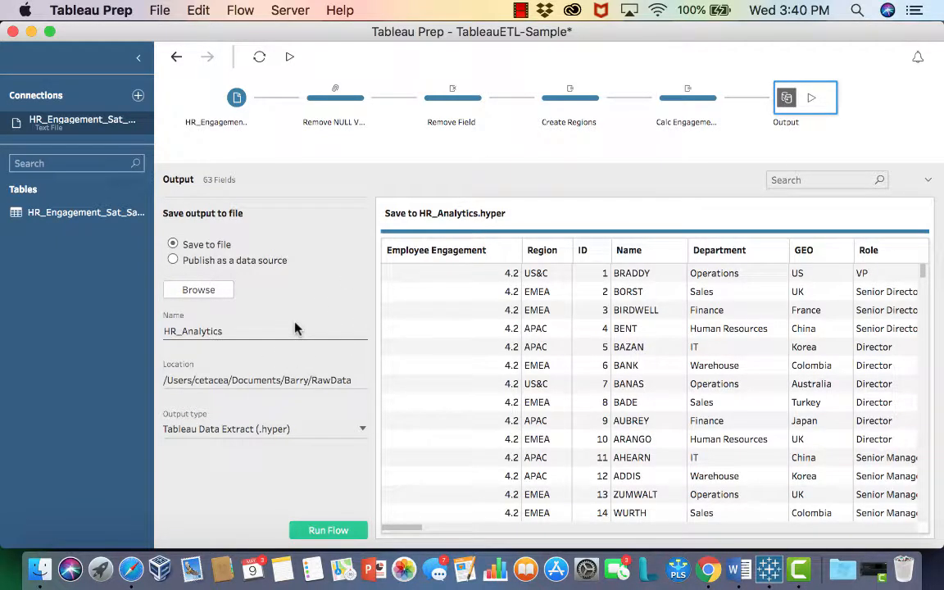
pyautogui.click(293, 430)
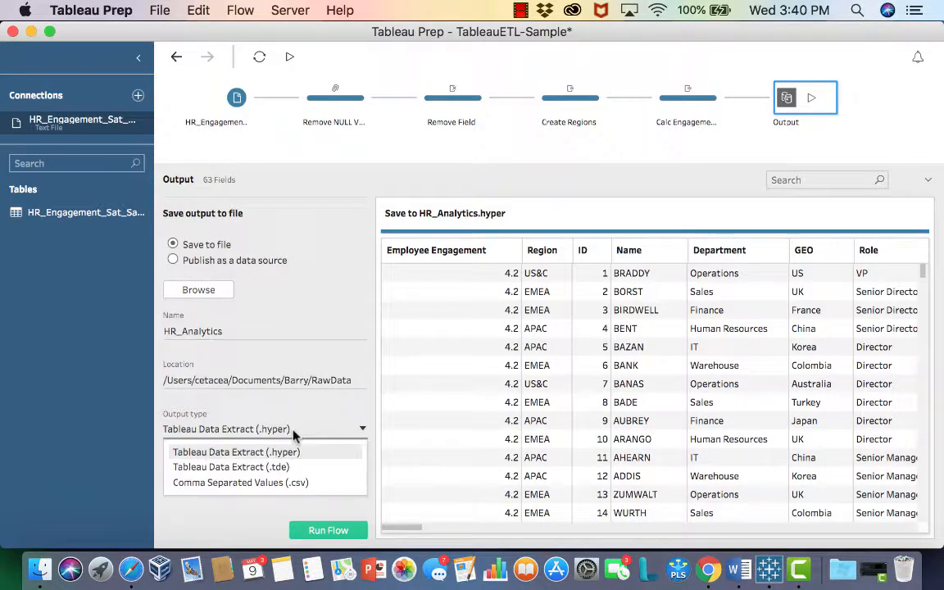
pyautogui.click(289, 483)
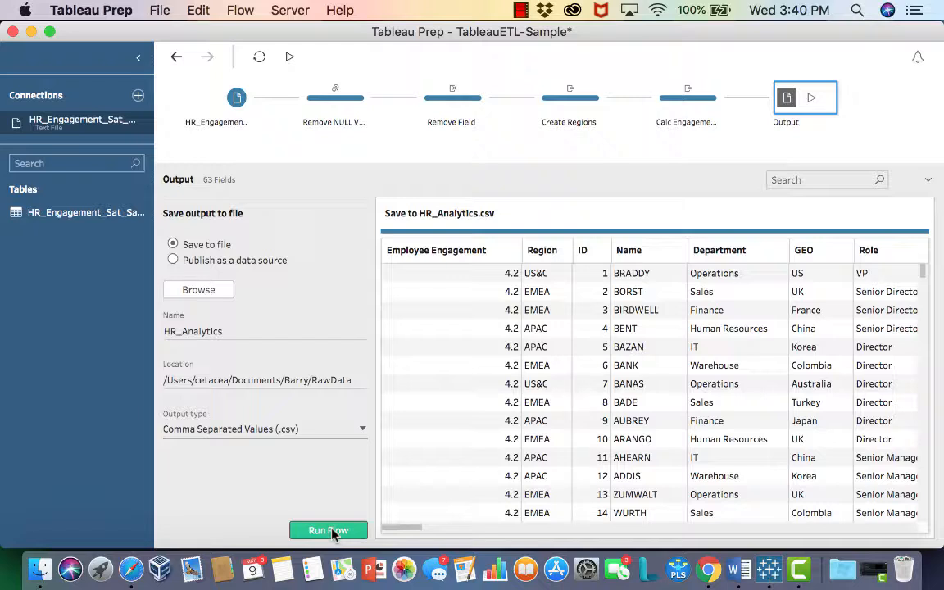
pyautogui.click(318, 433)
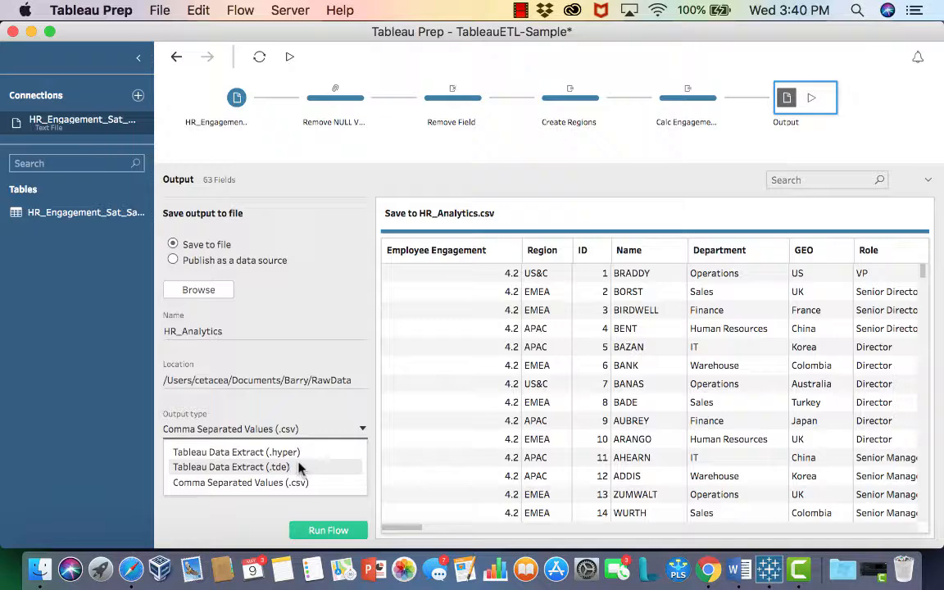
pyautogui.click(283, 483)
pyautogui.click(313, 526)
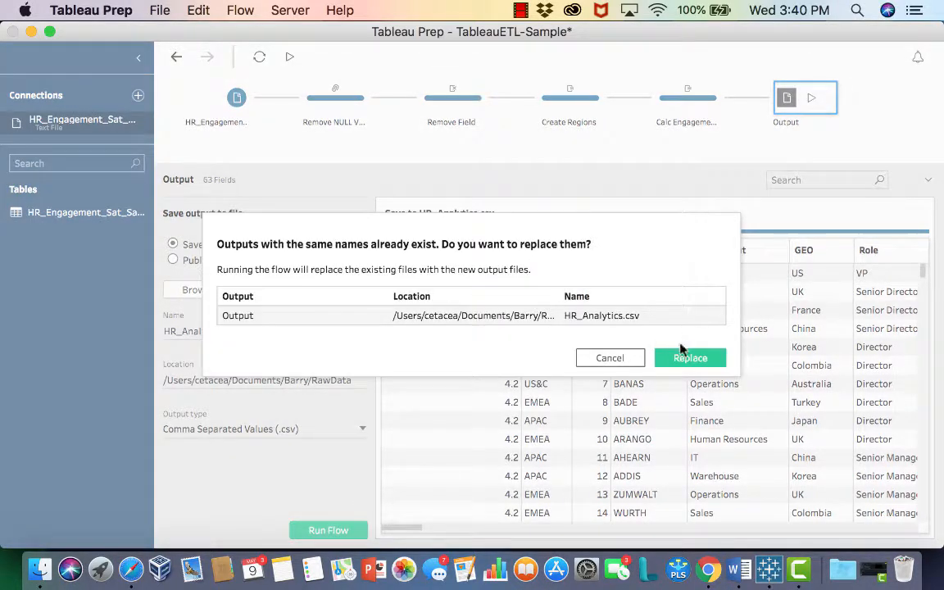
pyautogui.click(685, 358)
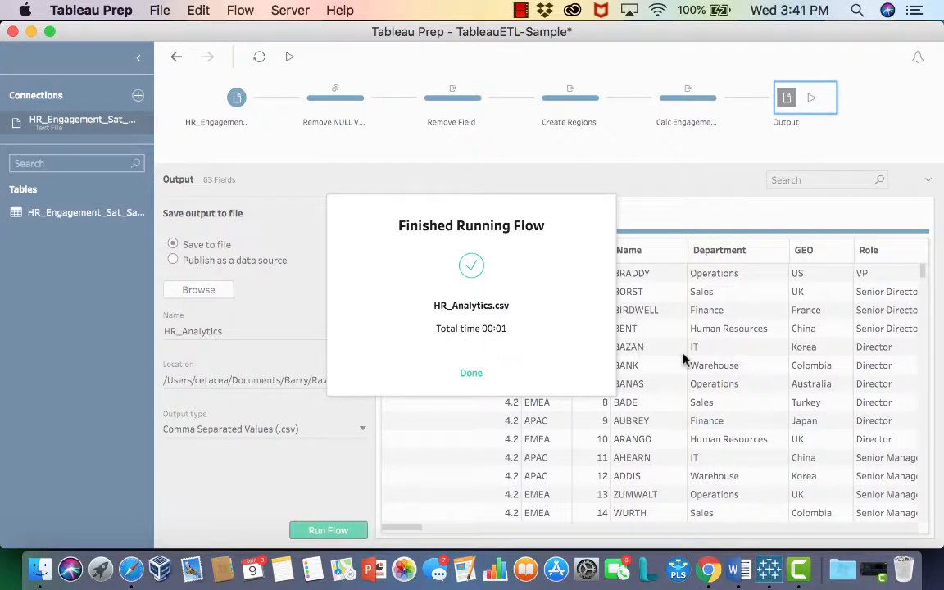
pyautogui.click(470, 372)
# Step: Change the output type to Tableau Data Extract (.hyper) and run the flow to produce HR_Analytics.hyper
pyautogui.click(334, 430)
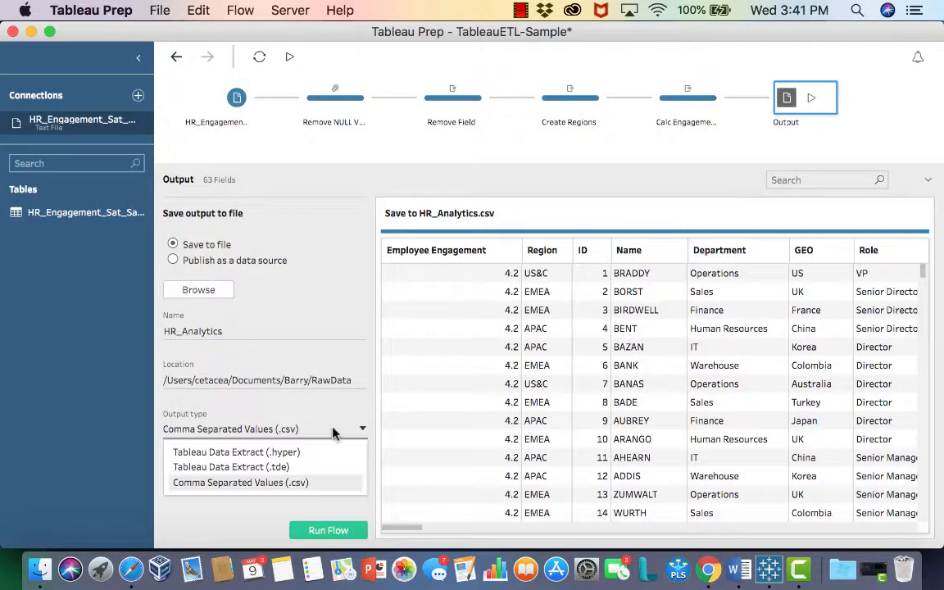
pyautogui.click(306, 452)
pyautogui.click(330, 530)
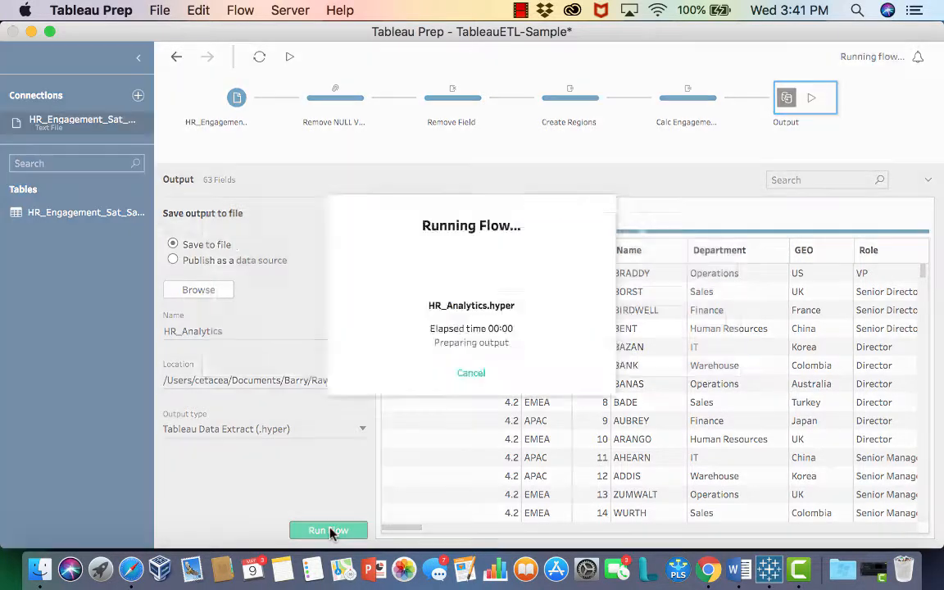
pyautogui.click(691, 361)
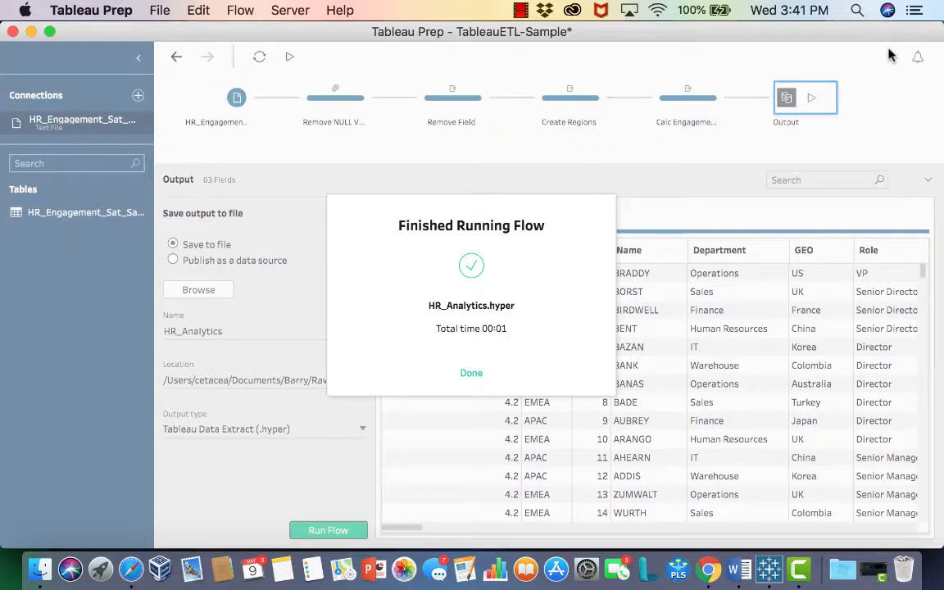
pyautogui.click(472, 373)
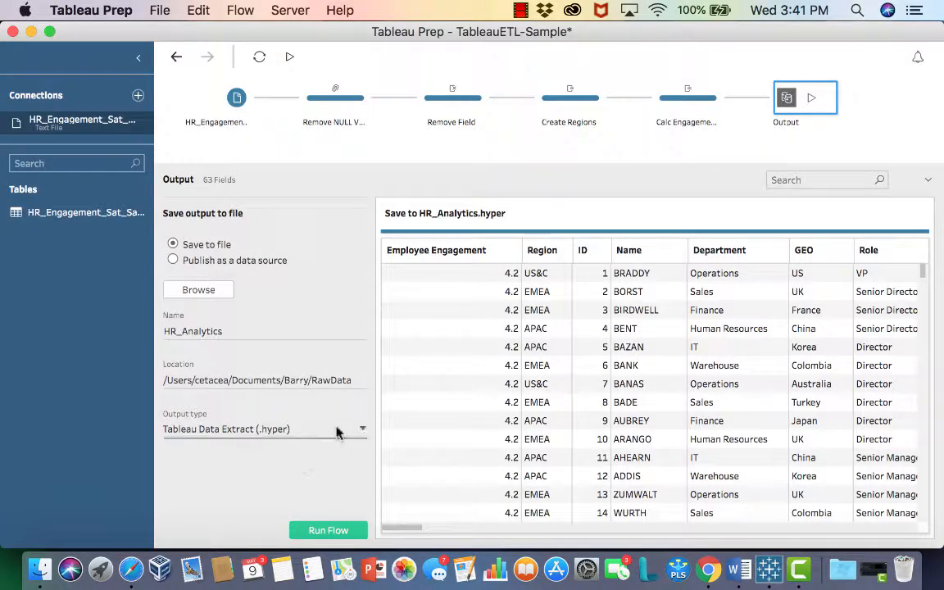
# Step: Switch the output type back to Comma Separated Values (.csv) and rerun the flow
pyautogui.click(278, 428)
pyautogui.click(300, 484)
pyautogui.click(326, 530)
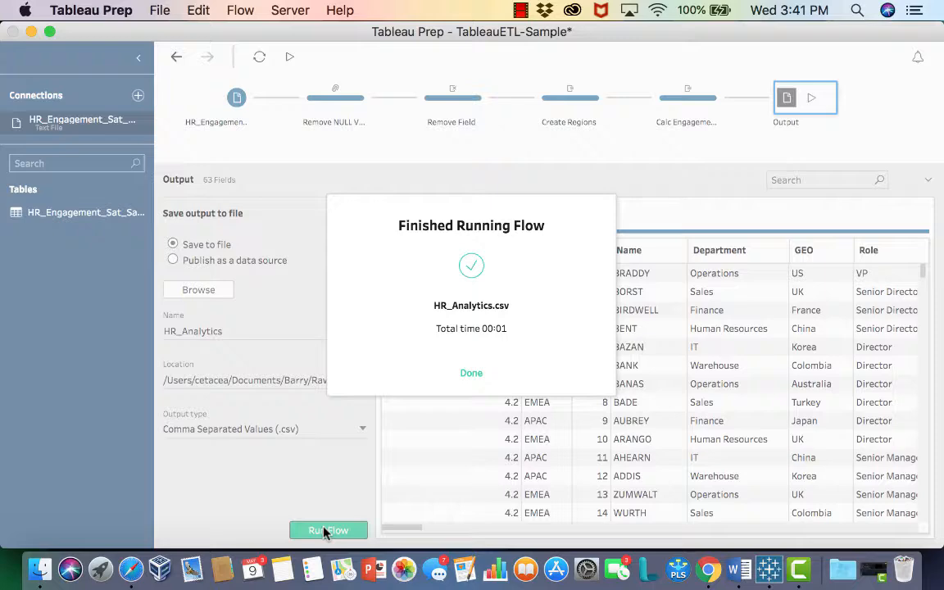
pyautogui.click(470, 373)
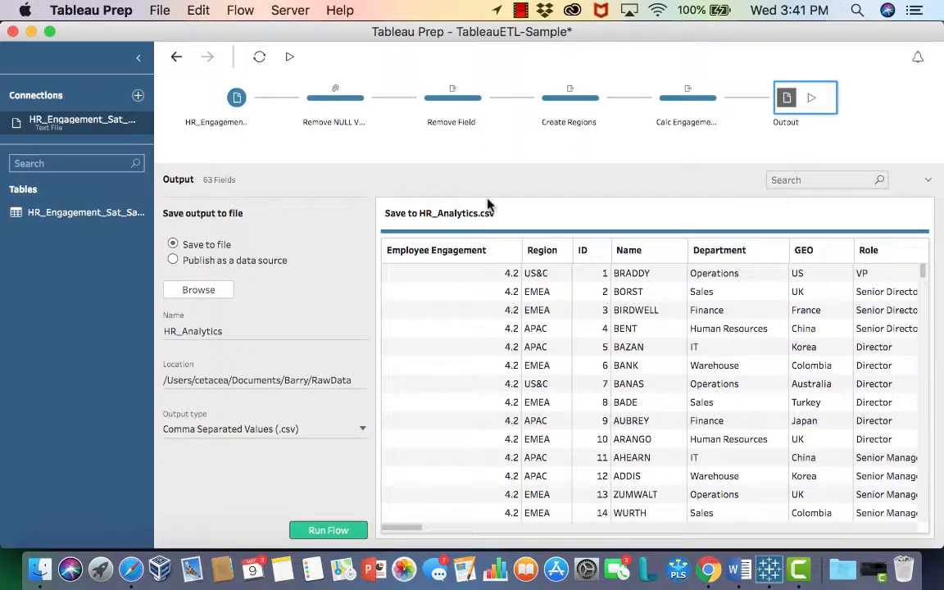
# Step: Preview the Create Regions step in Tableau Desktop with Region on Rows, and return to the flow in Tableau Prep, dismissing the run notice
pyautogui.click(566, 92)
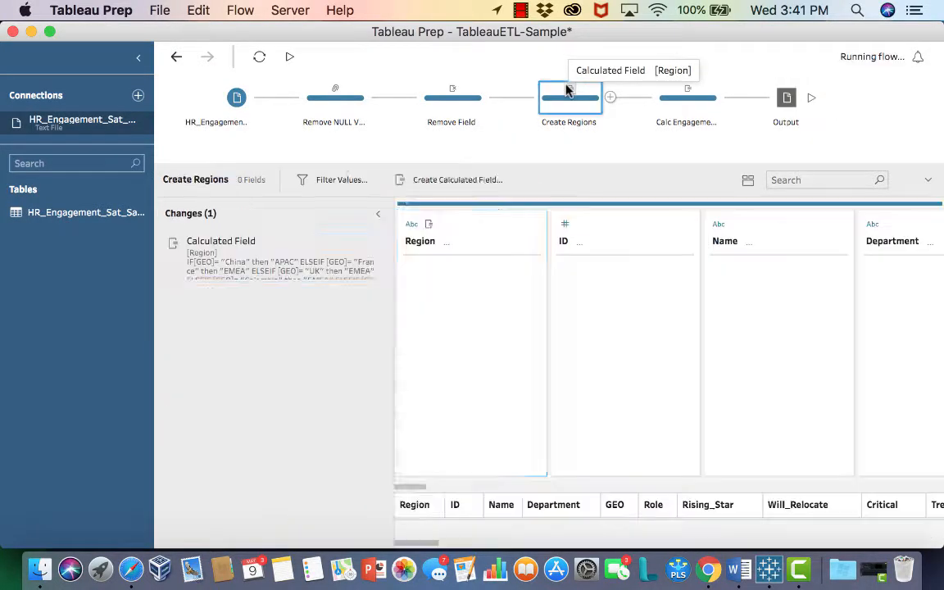
pyautogui.rightClick(566, 92)
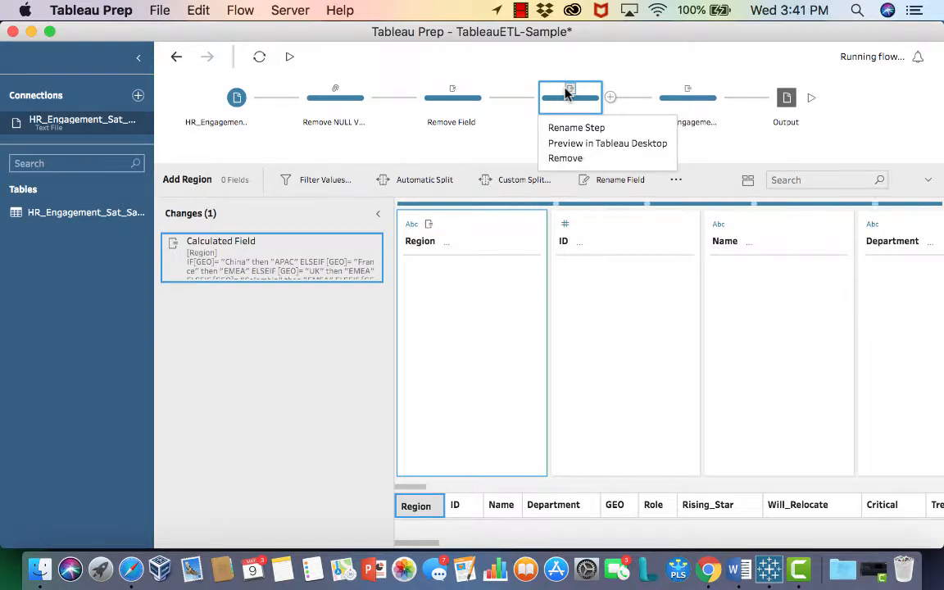
pyautogui.click(580, 145)
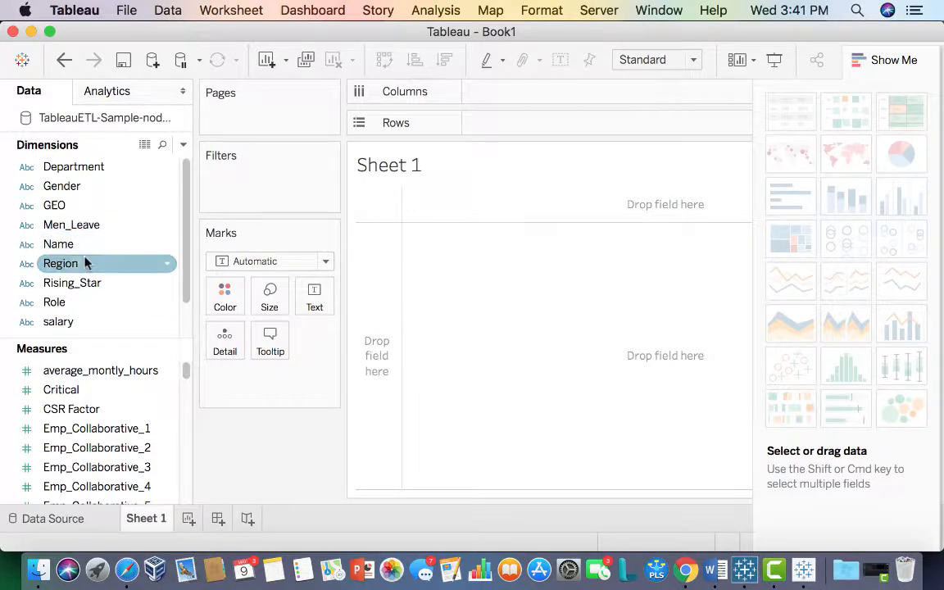
pyautogui.moveTo(172, 263); pyautogui.dragTo(517, 119)
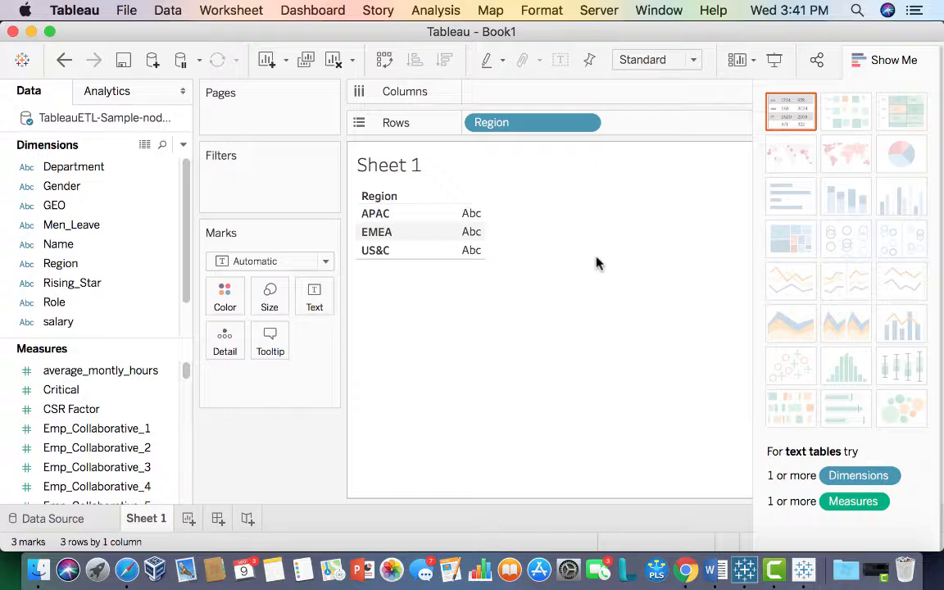
pyautogui.click(737, 574)
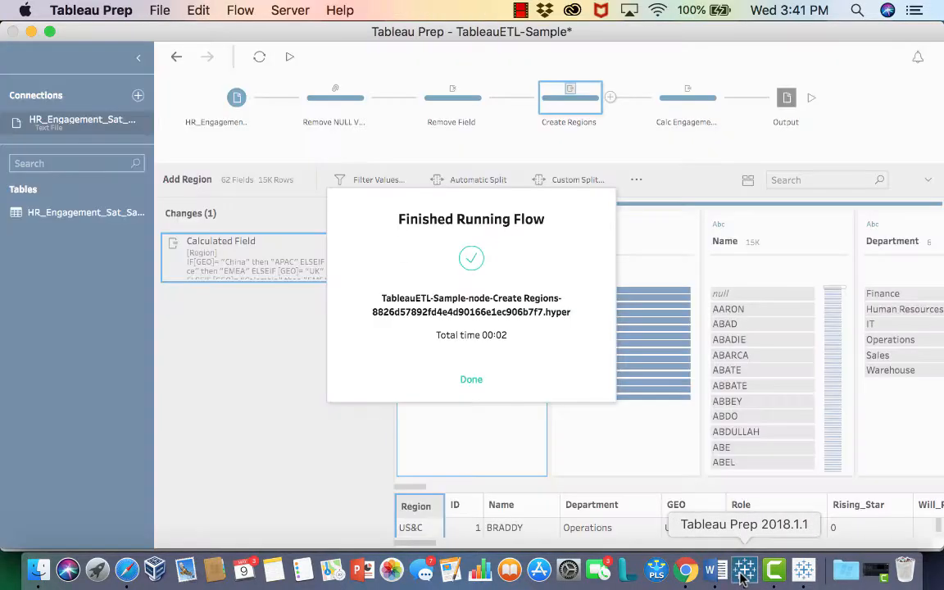
pyautogui.click(473, 381)
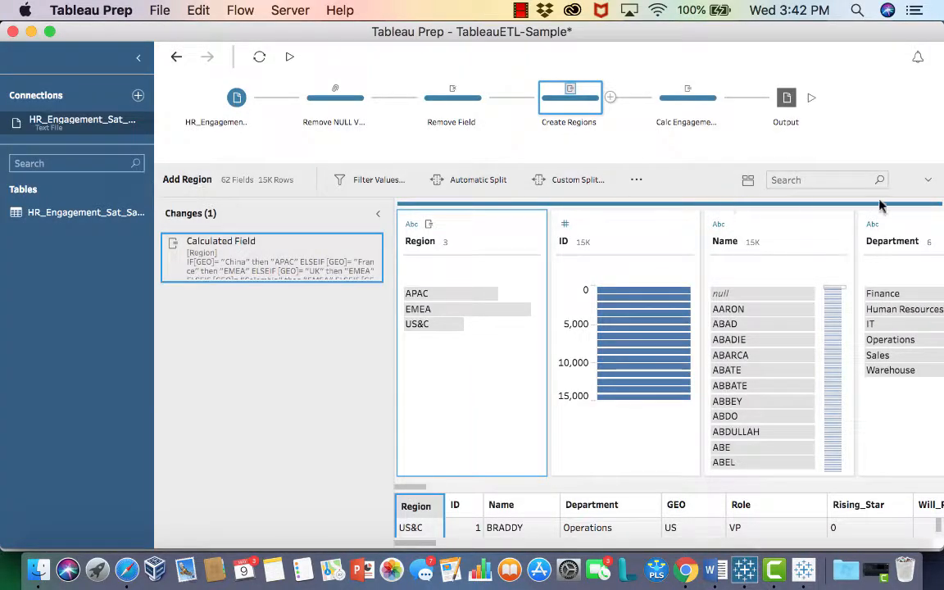
# Step: Insert a cleaning step between Calc Engagement and Output, and show its data pane
pyautogui.click(929, 181)
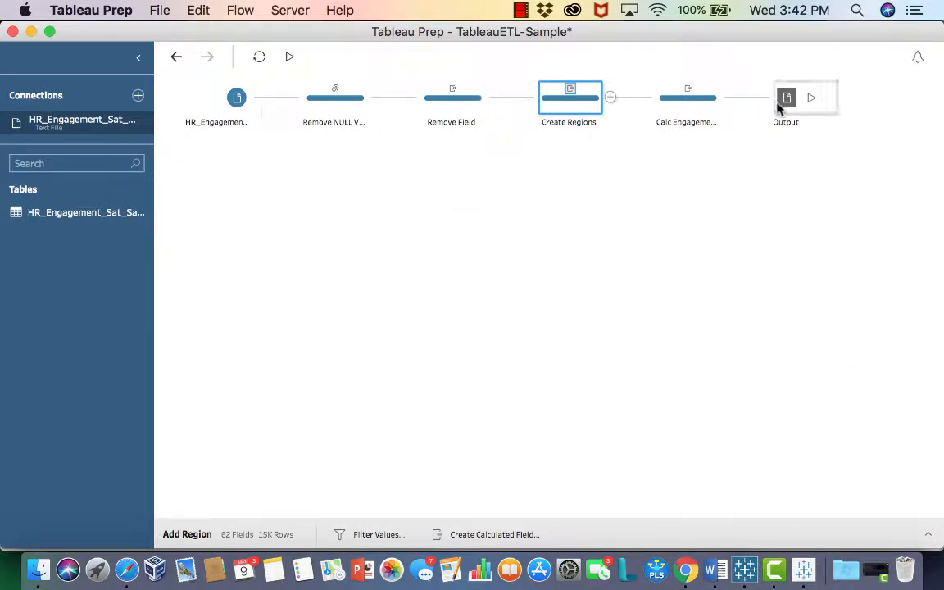
pyautogui.click(728, 97)
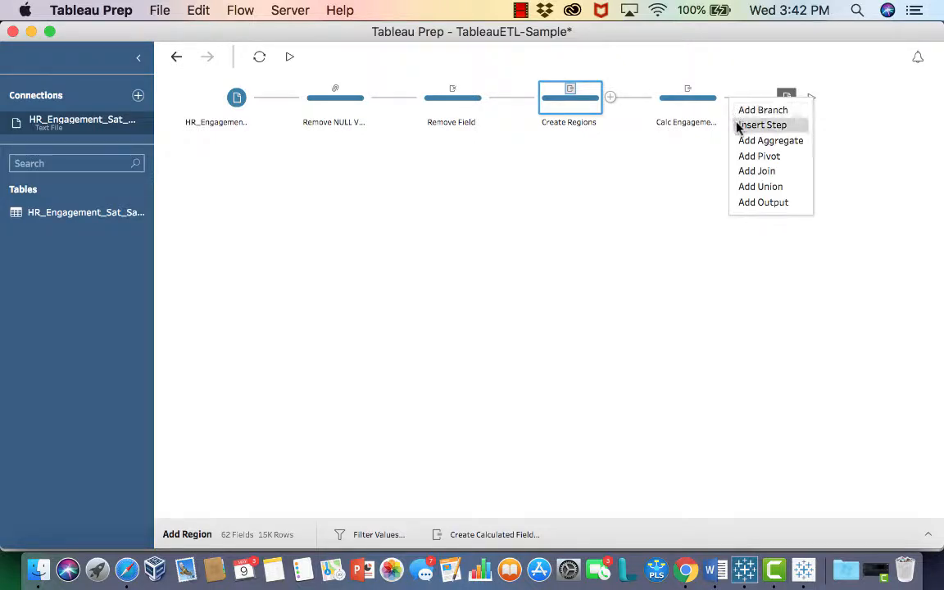
pyautogui.click(739, 125)
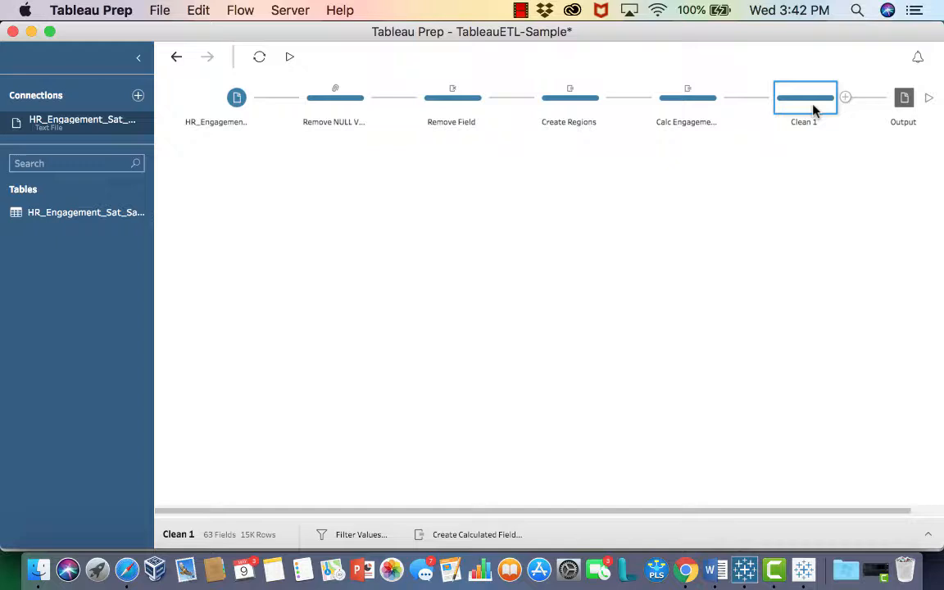
pyautogui.click(928, 534)
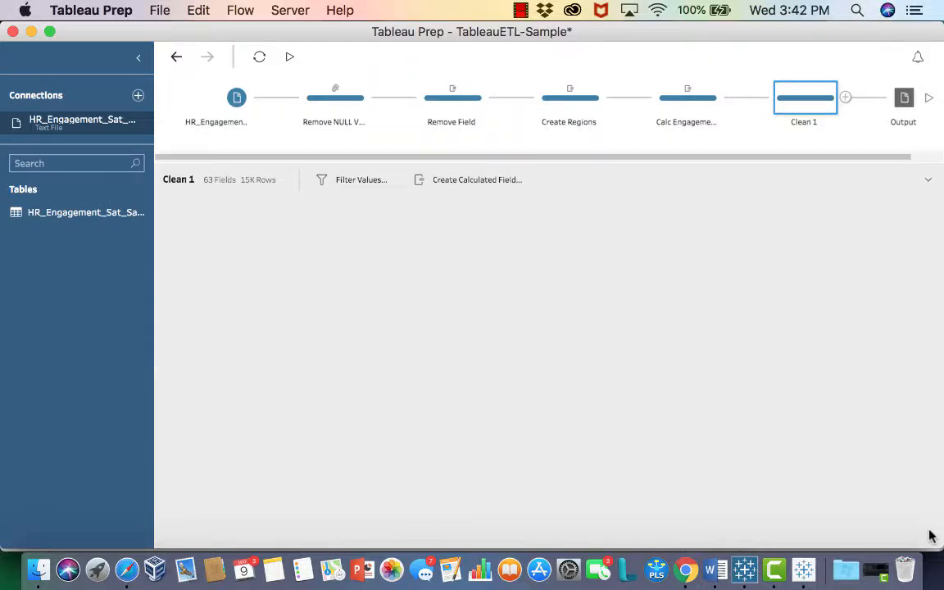
# Step: Look at the Clean options available for the Region field in the Clean 1 step without applying any
pyautogui.hscroll(2, 687, 310)
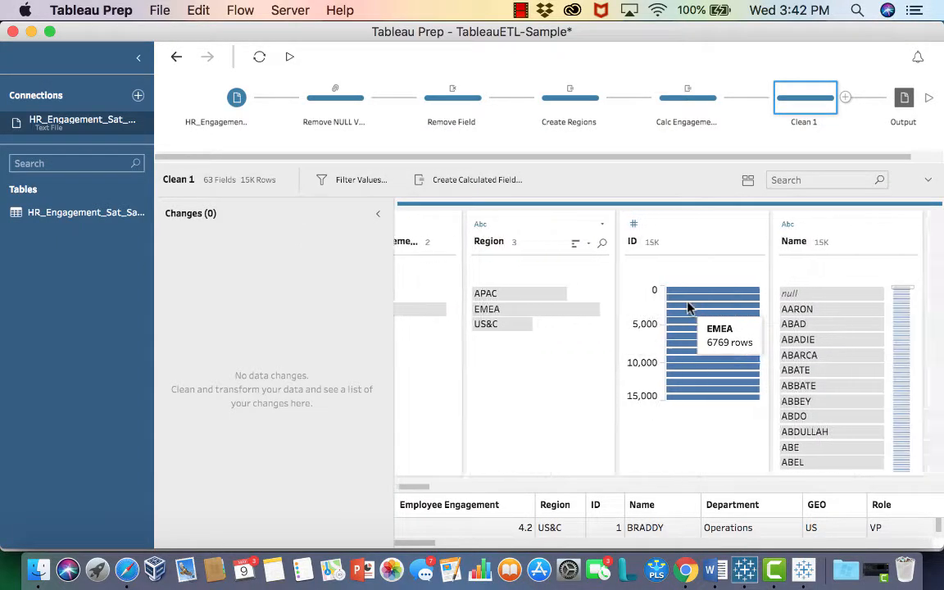
pyautogui.hscroll(-2, 687, 308)
pyautogui.hscroll(3, 689, 308)
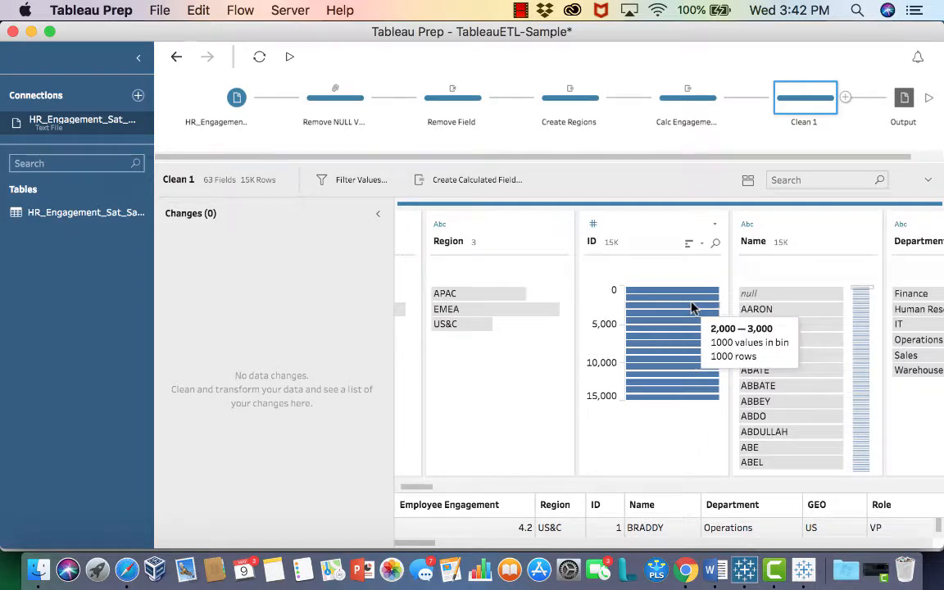
pyautogui.click(562, 224)
pyautogui.moveTo(601, 267)
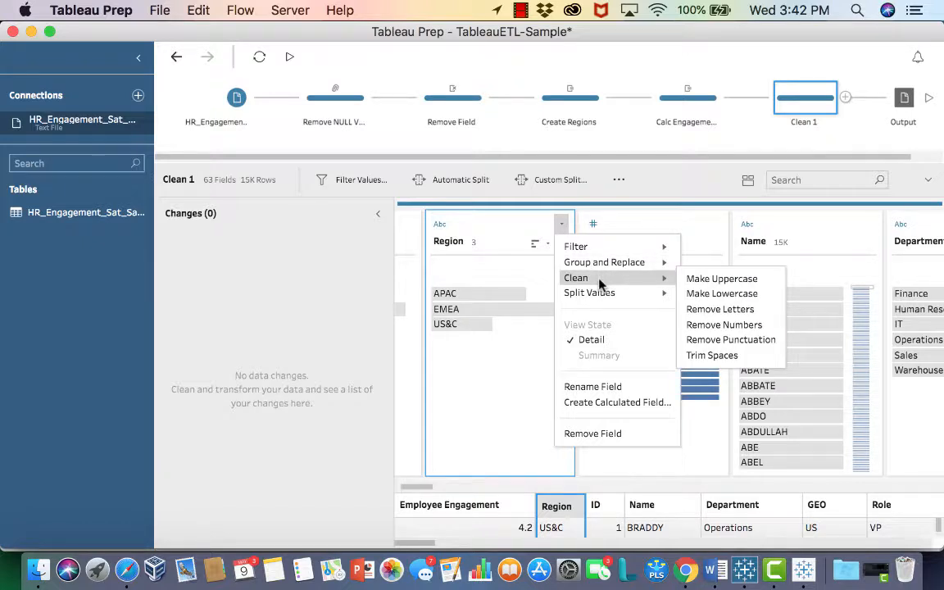
pyautogui.click(557, 223)
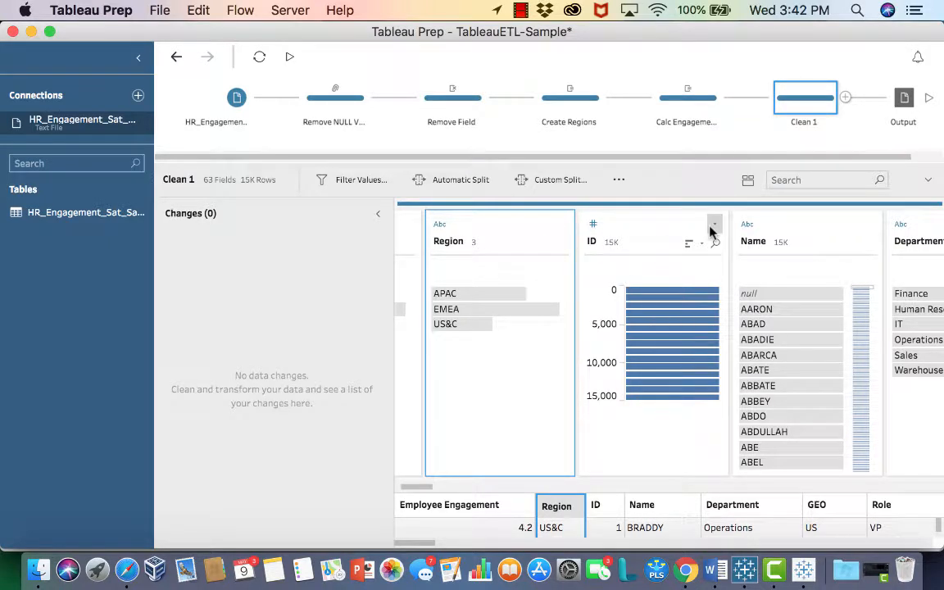
# Step: Remove the Clean 1 step from the flow
pyautogui.hscroll(6, 661, 327)
pyautogui.hscroll(6, 660, 327)
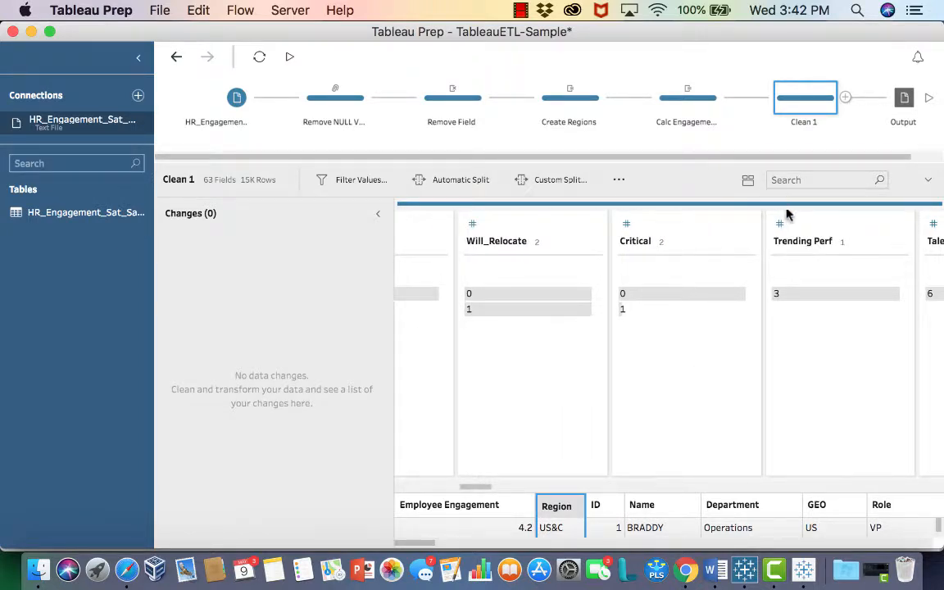
pyautogui.rightClick(825, 108)
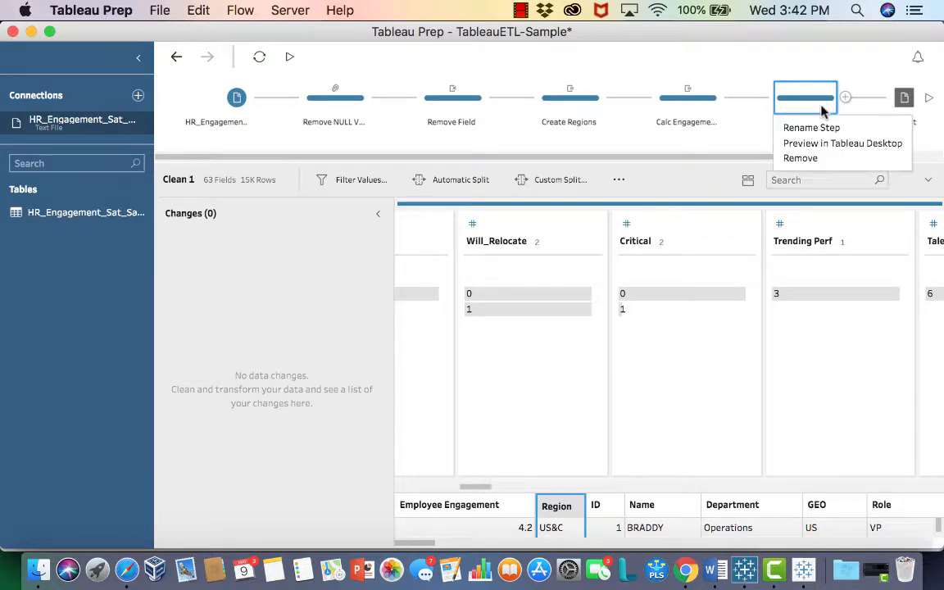
pyautogui.click(803, 159)
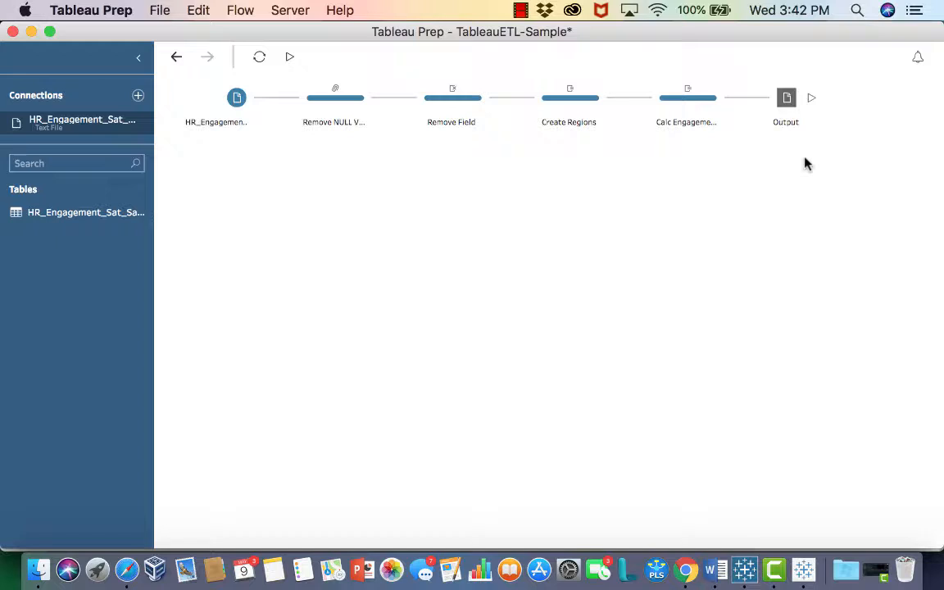
# Step: Review the changes recorded in the Remove NULL Values, Remove Field, Create Regions and Calc Engagement steps, one after another
pyautogui.click(336, 100)
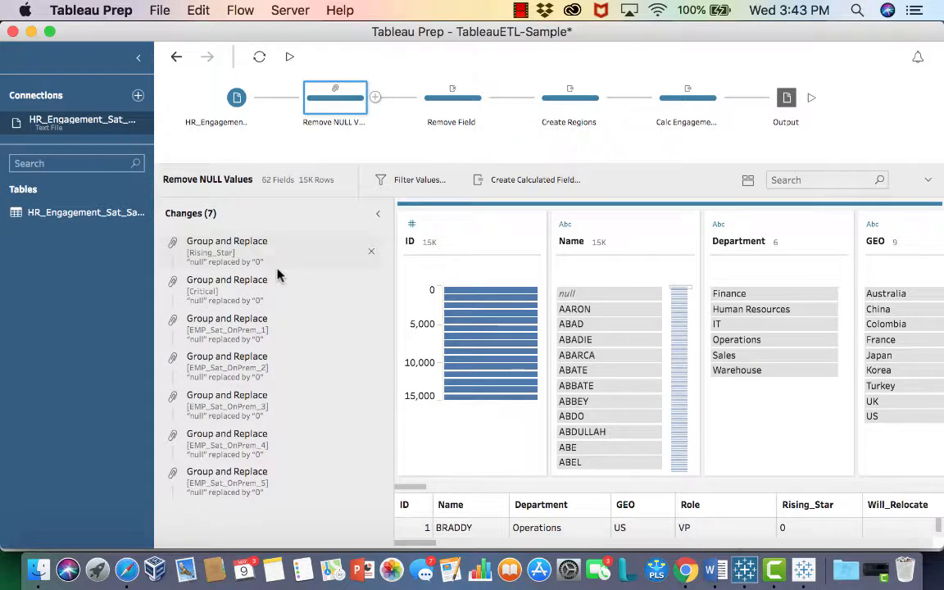
pyautogui.click(456, 109)
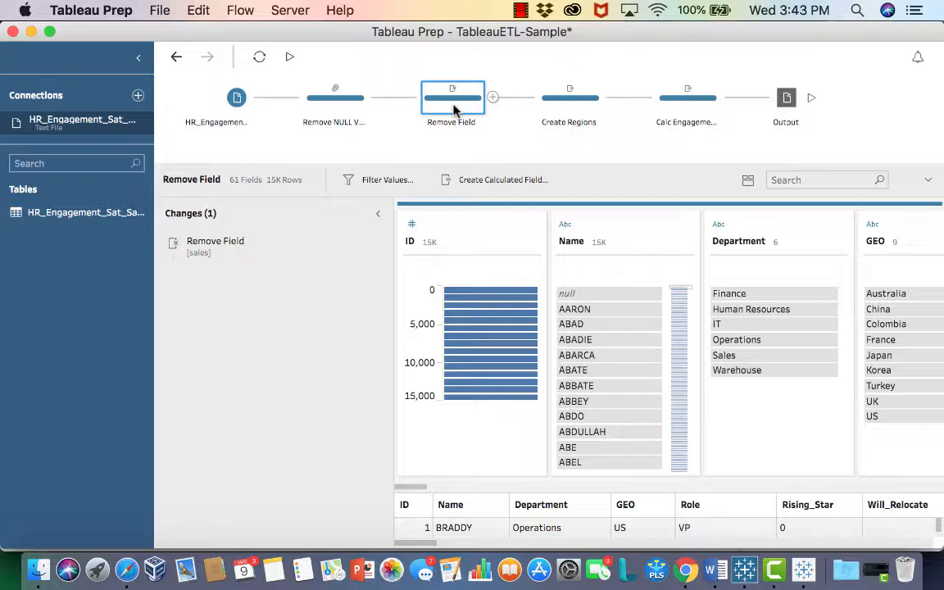
pyautogui.click(572, 107)
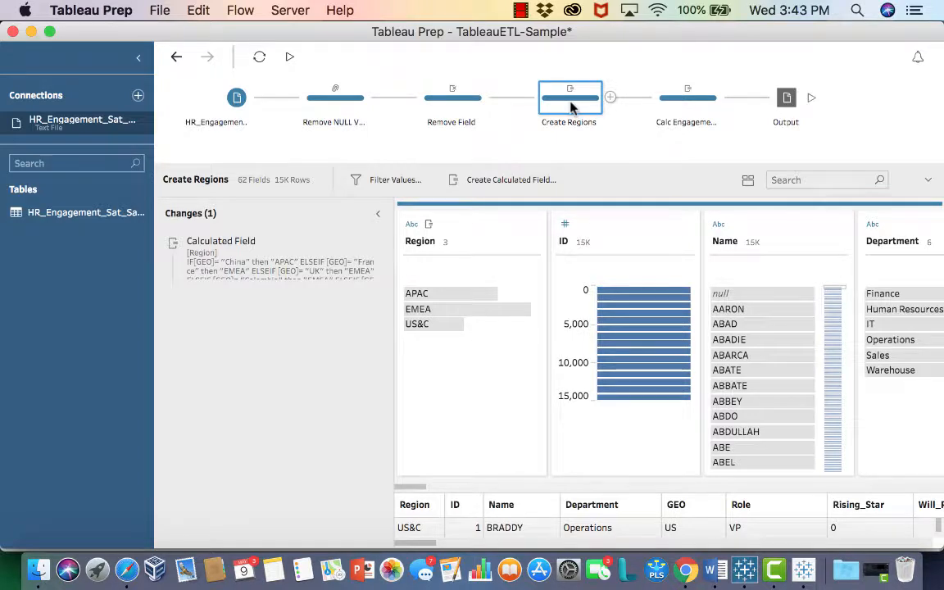
pyautogui.click(689, 100)
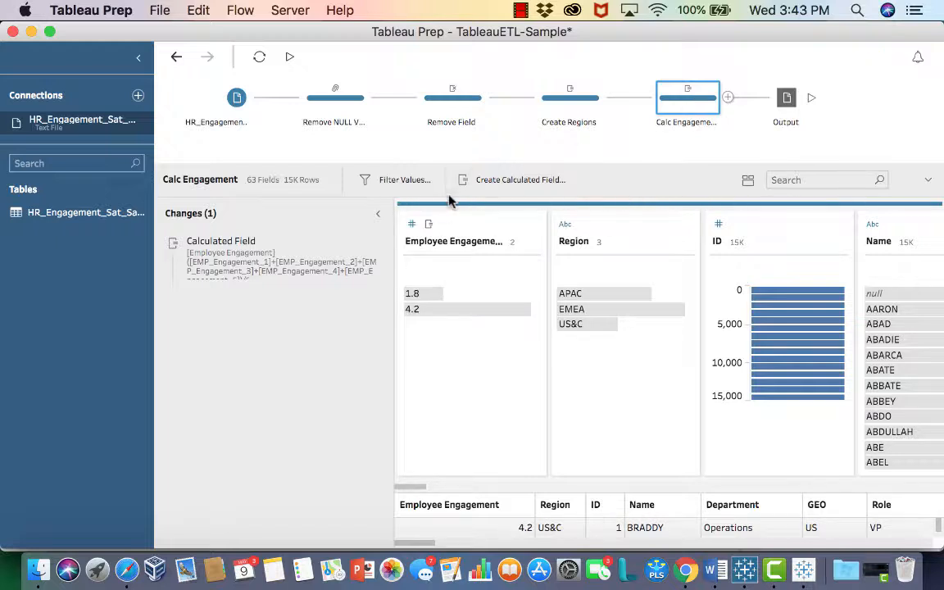